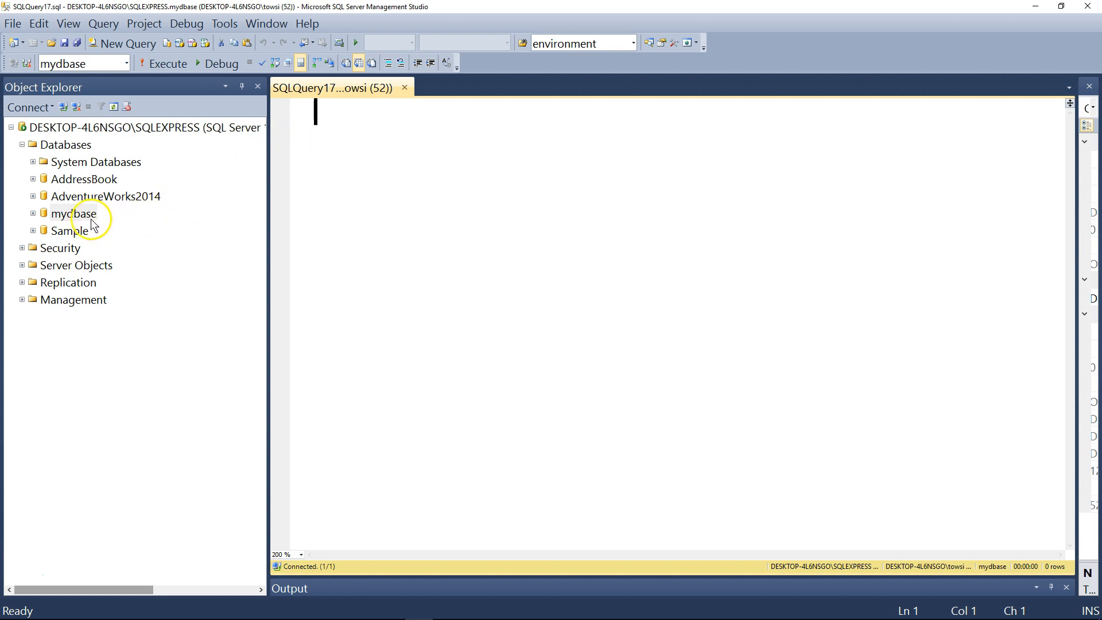
Expand the mydbase database's Security folder down to its Database Roles, with the Users folder collapsed
{"action": "double_click", "coordinate": [74, 214]}
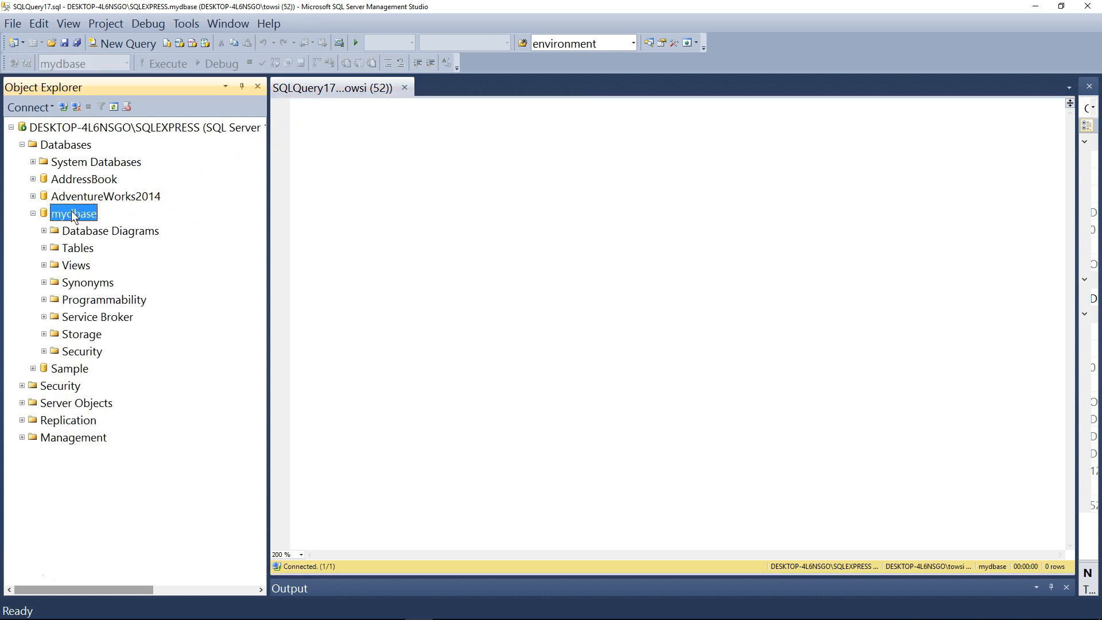
{"action": "double_click", "coordinate": [83, 352]}
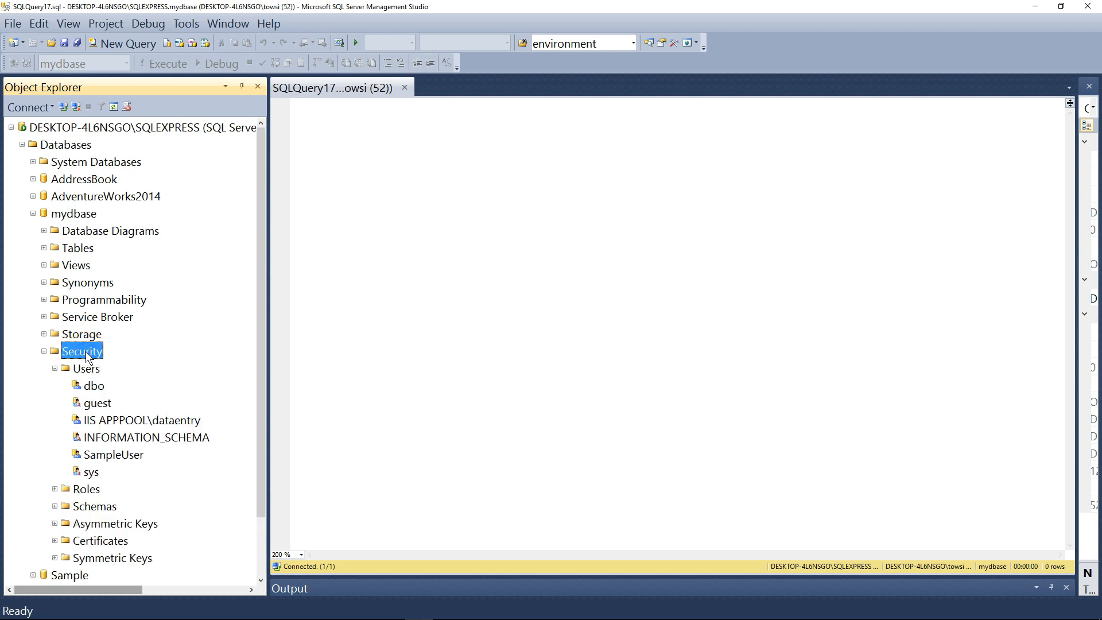
{"action": "left_click", "coordinate": [54, 368]}
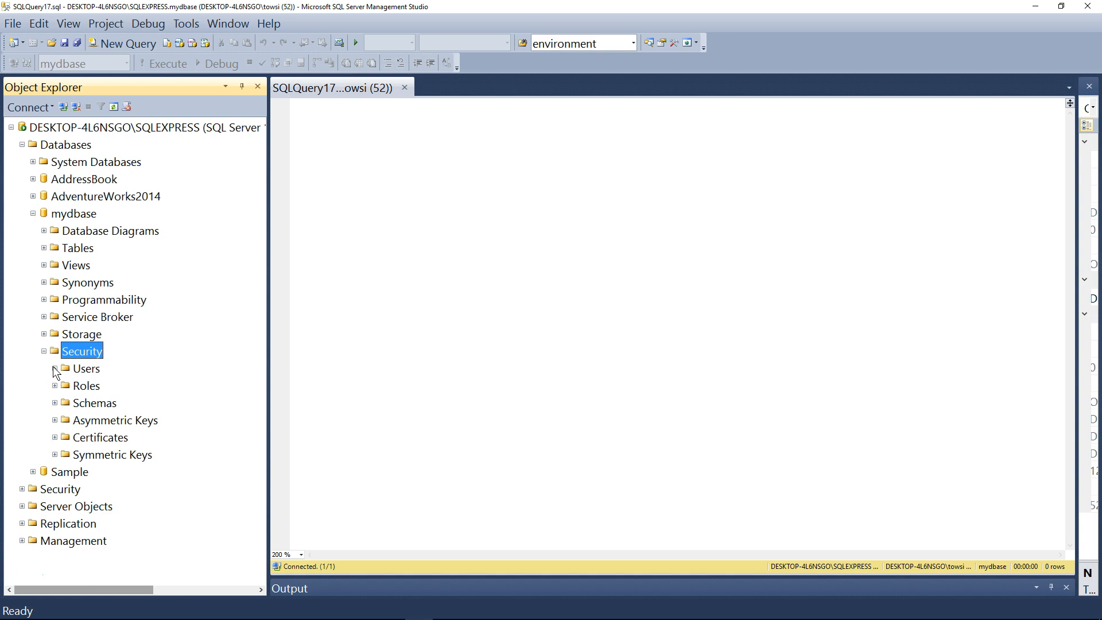
{"action": "left_click", "coordinate": [87, 390]}
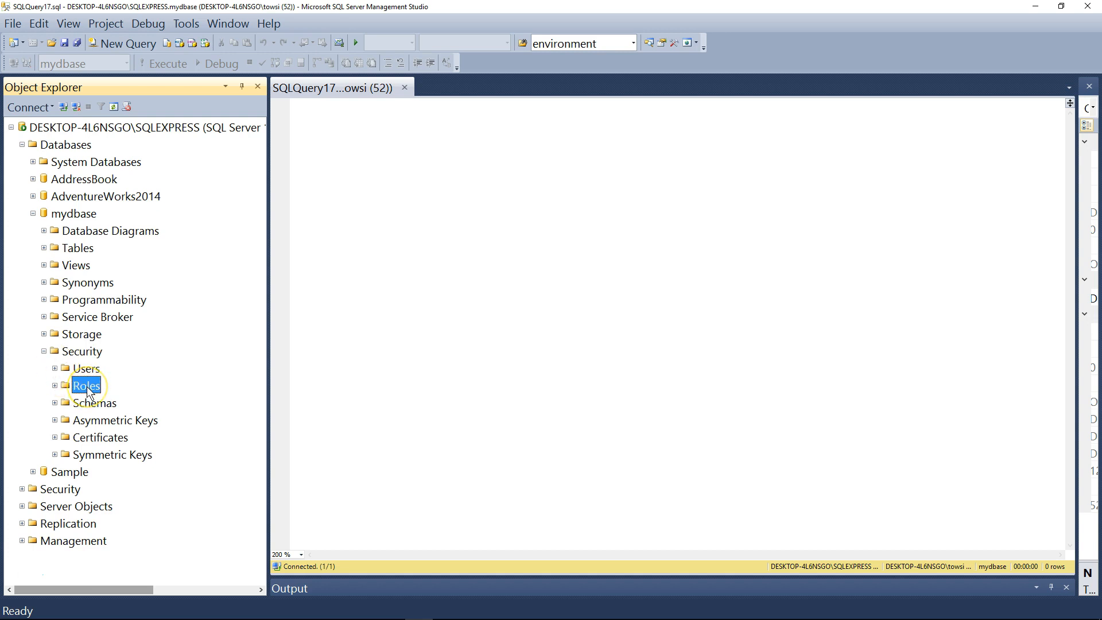
{"action": "left_click", "coordinate": [55, 385]}
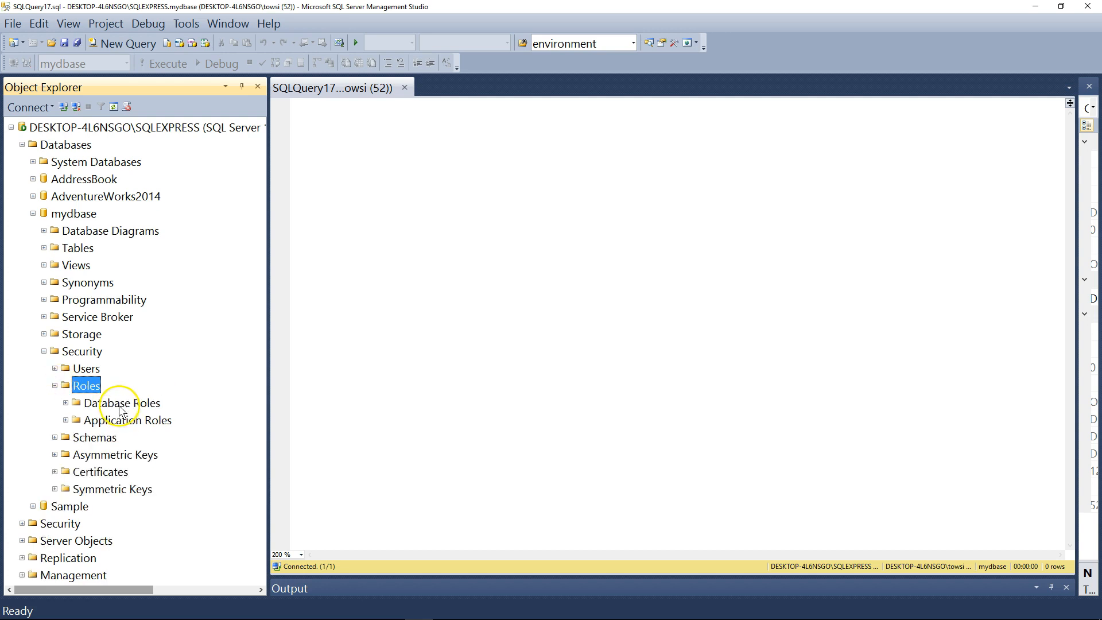
{"action": "double_click", "coordinate": [118, 403]}
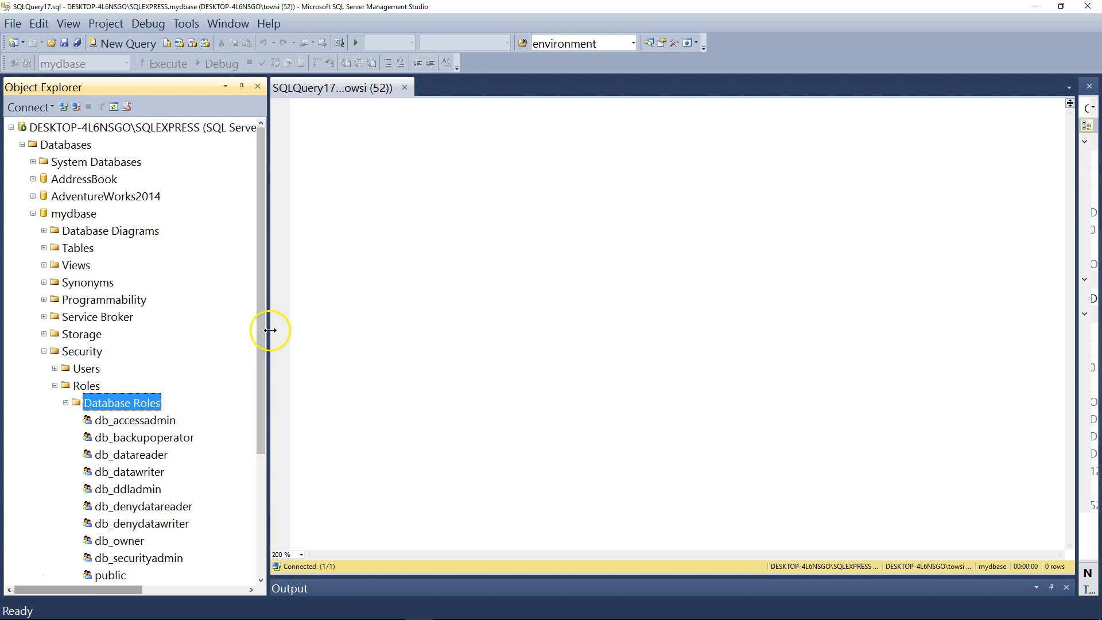
Start a new database role in mydbase and name it SelectEmployeesInsertCustomers, leaving the owner blank
{"action": "left_click_drag", "start_coordinate": [259, 320], "coordinate": [257, 363]}
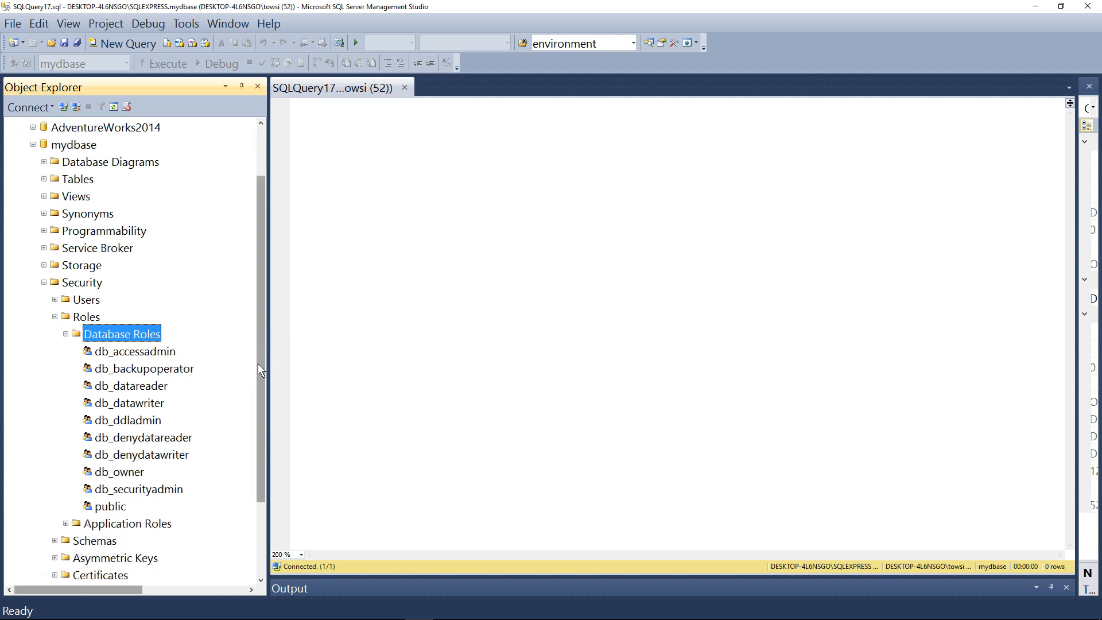
{"action": "left_click", "coordinate": [122, 334]}
{"action": "right_click", "coordinate": [122, 334]}
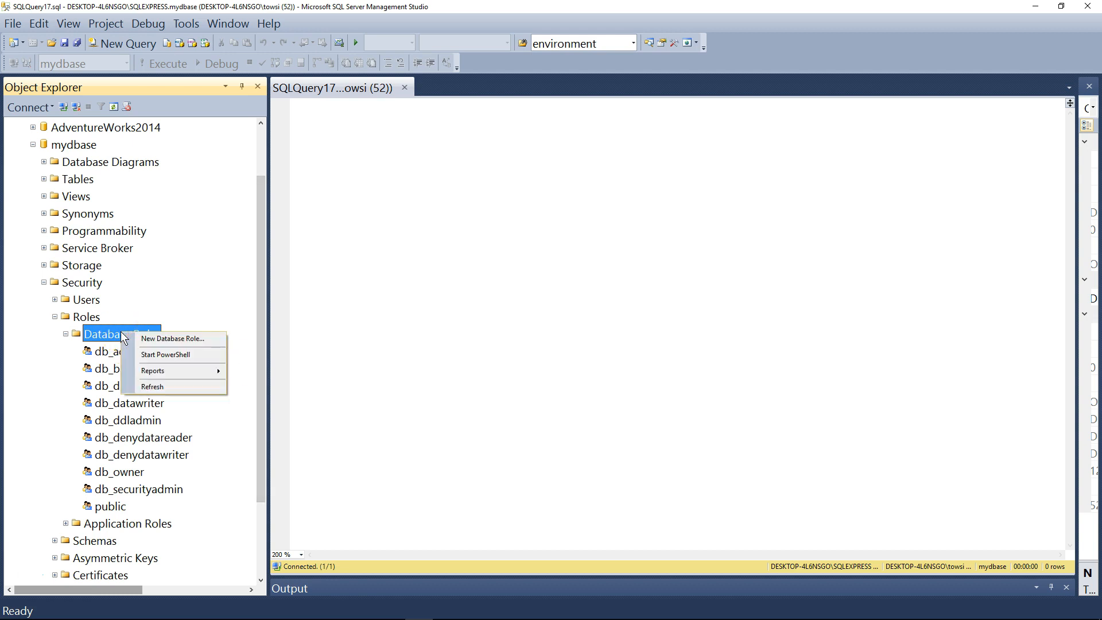
{"action": "left_click", "coordinate": [172, 339]}
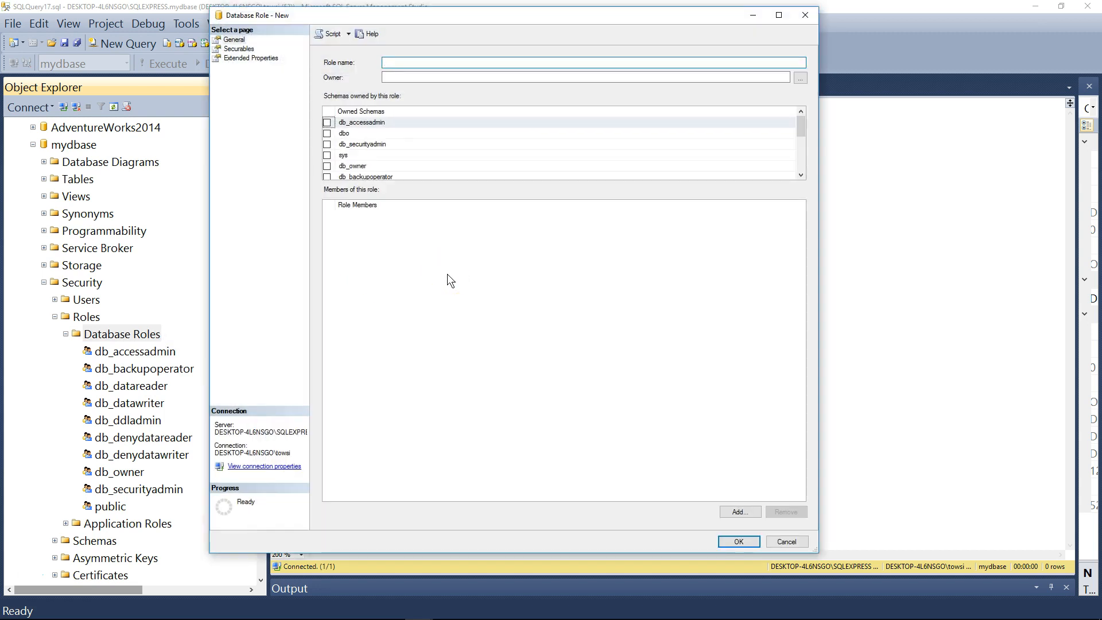
{"action": "left_click_drag", "start_coordinate": [427, 16], "coordinate": [432, 24]}
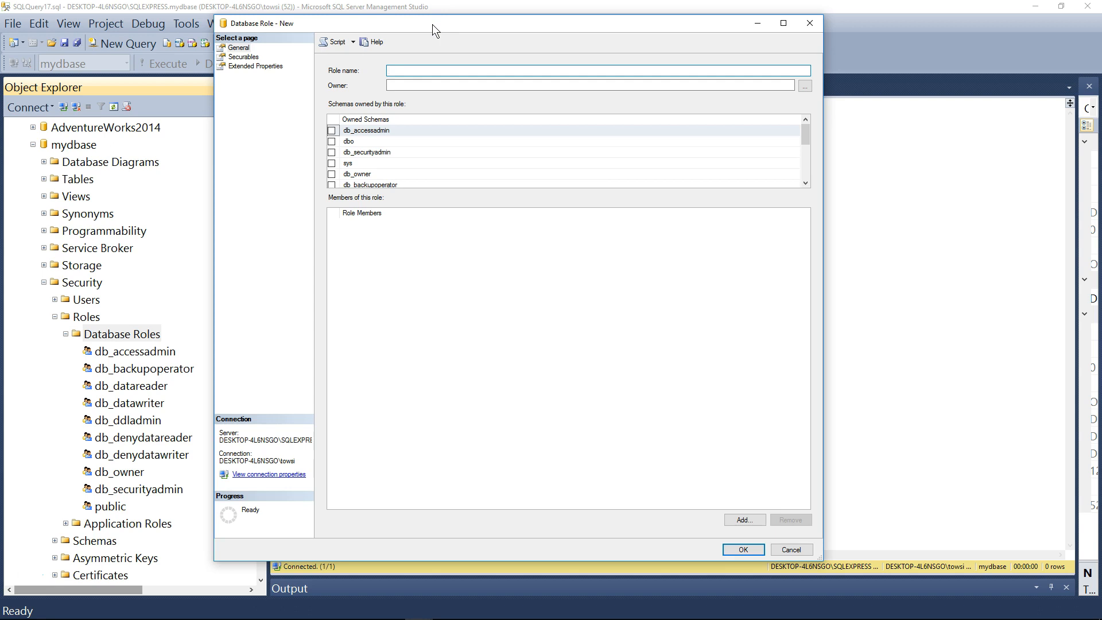
{"action": "left_click", "coordinate": [421, 70]}
{"action": "type", "text": "SelectEmpployeesInsertCustomers"}
{"action": "left_click", "coordinate": [422, 71]}
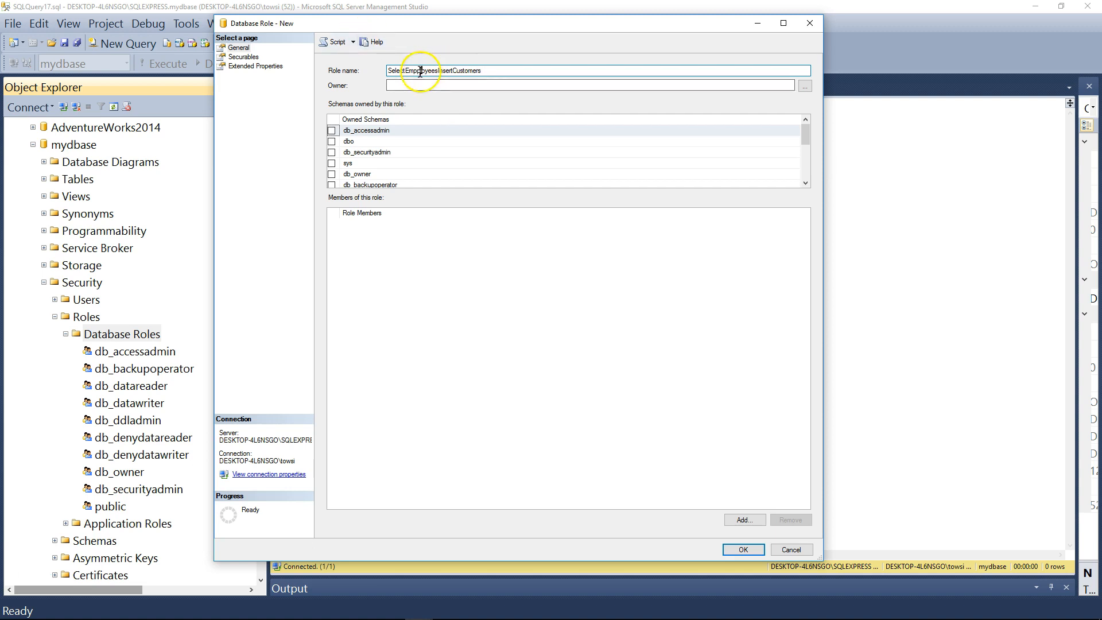
{"action": "key", "text": "BackSpace"}
{"action": "left_click", "coordinate": [435, 89]}
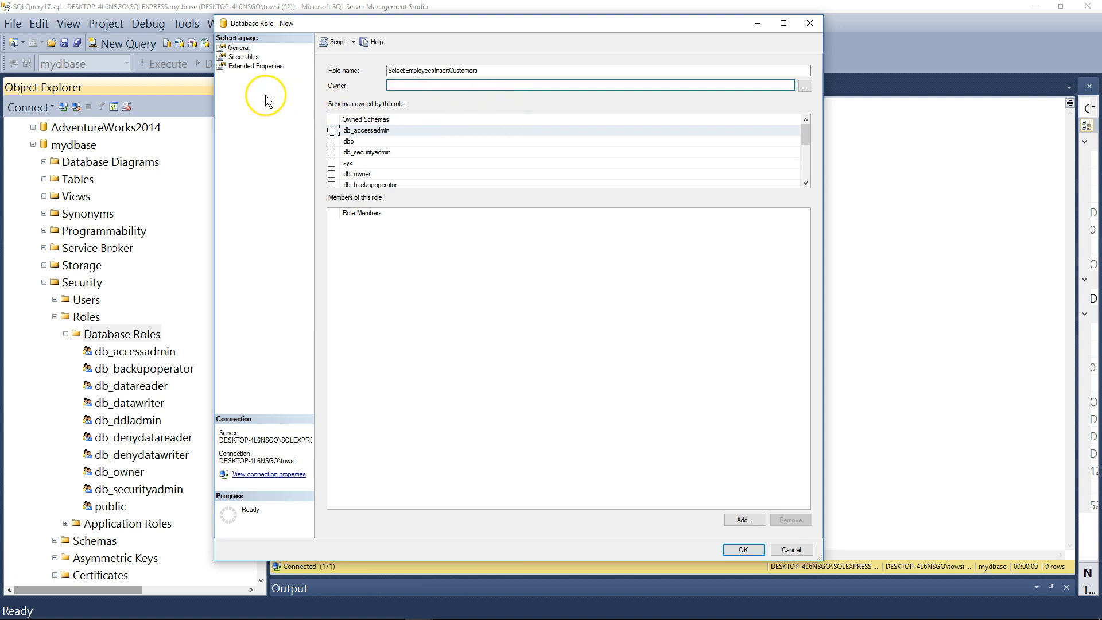
On the role's securables, start a search for specific objects and restrict the object types to Tables
{"action": "left_click", "coordinate": [243, 56]}
{"action": "left_click", "coordinate": [776, 81]}
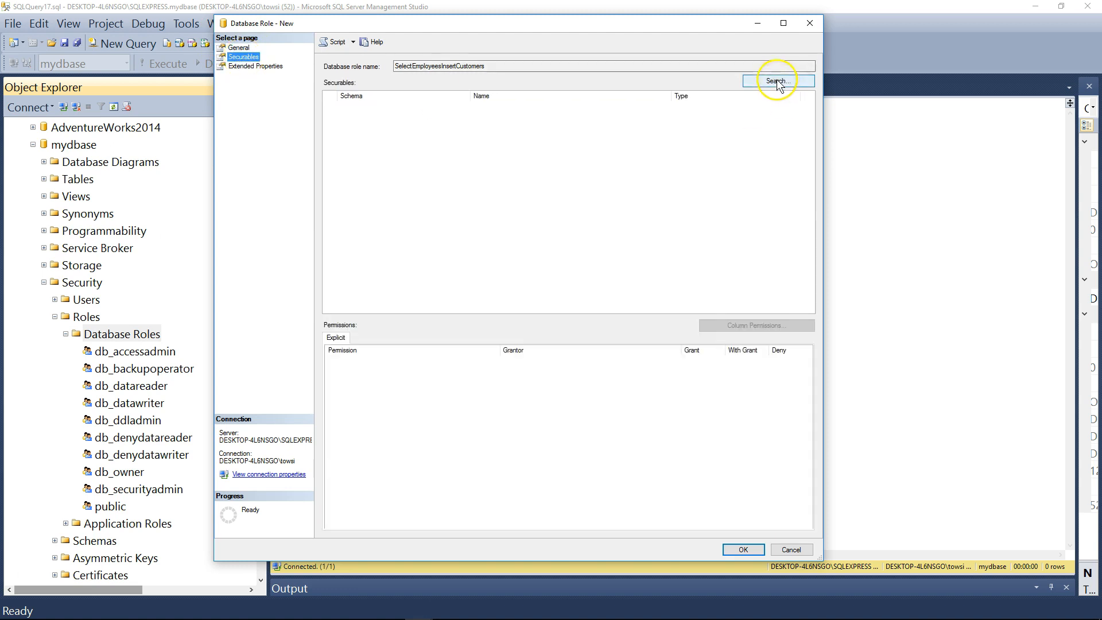
{"action": "left_click_drag", "start_coordinate": [181, 129], "coordinate": [475, 109]}
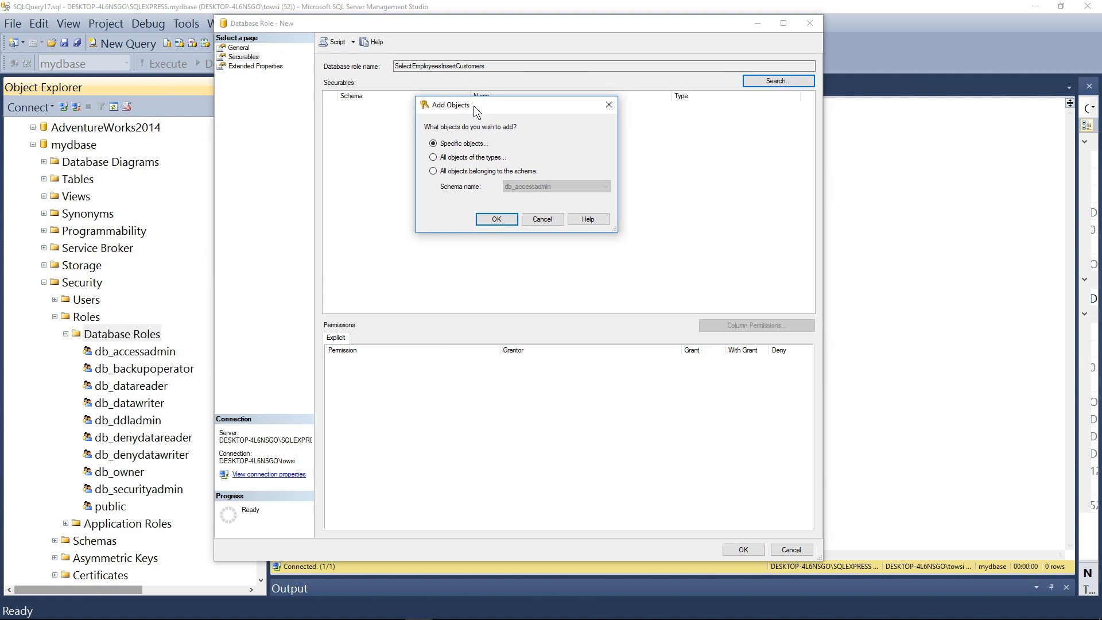
{"action": "left_click", "coordinate": [504, 218]}
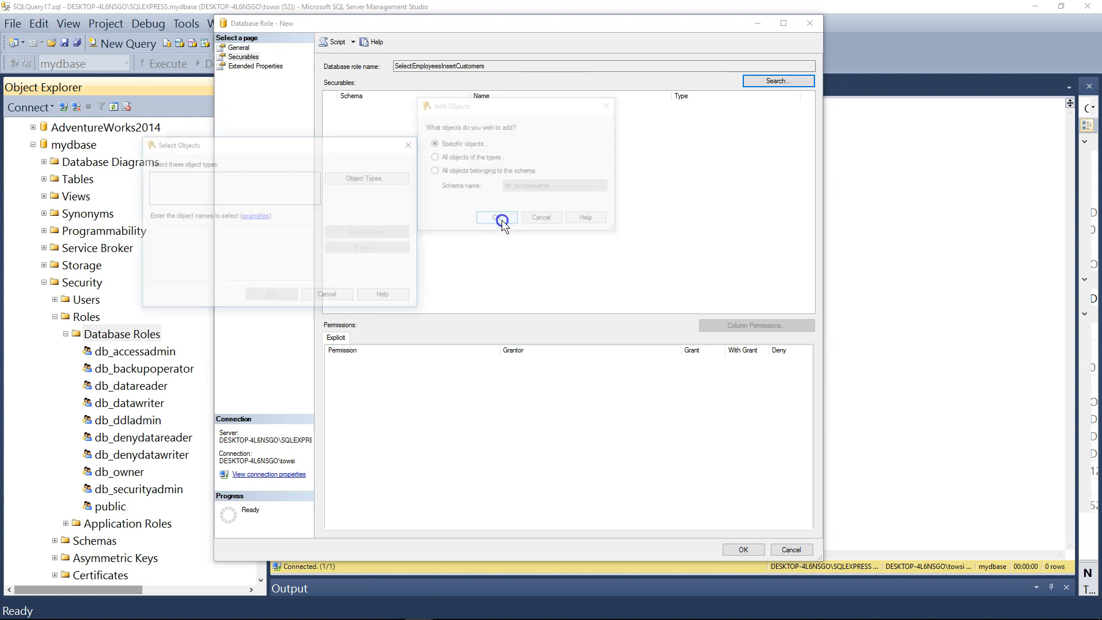
{"action": "left_click_drag", "start_coordinate": [319, 149], "coordinate": [569, 158]}
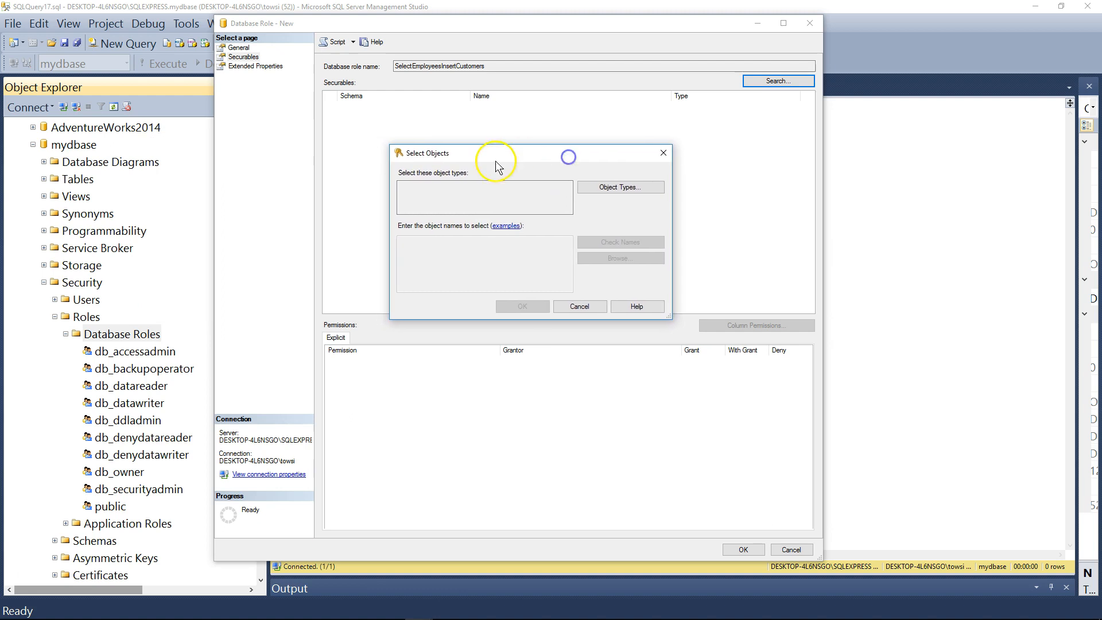
{"action": "left_click", "coordinate": [637, 188]}
{"action": "left_click_drag", "start_coordinate": [329, 165], "coordinate": [547, 243]}
{"action": "left_click", "coordinate": [389, 299]}
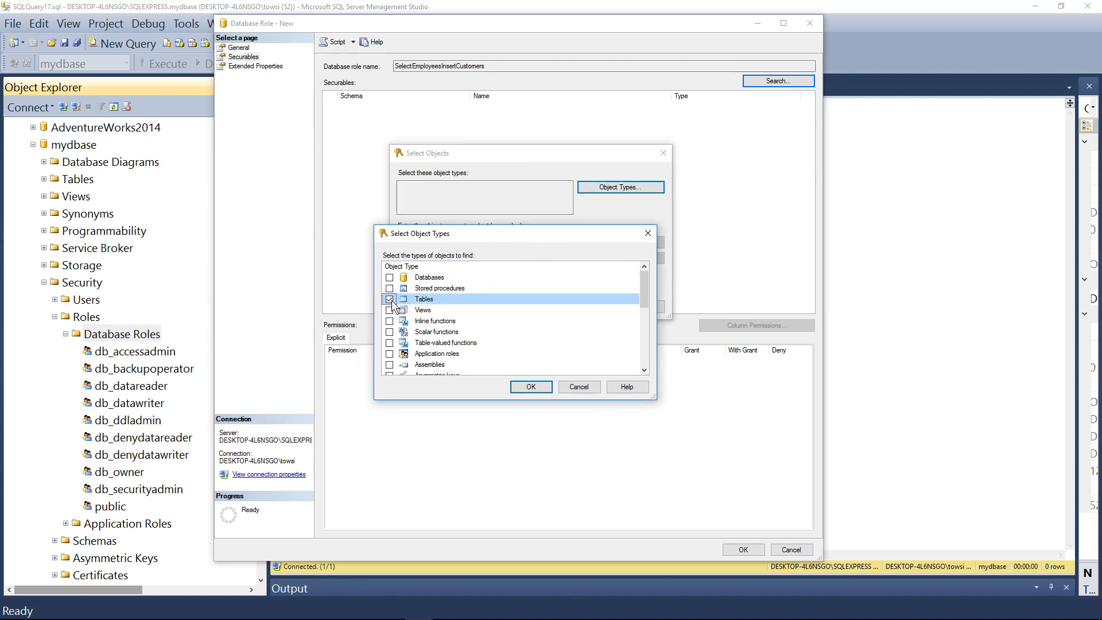
{"action": "left_click", "coordinate": [530, 386]}
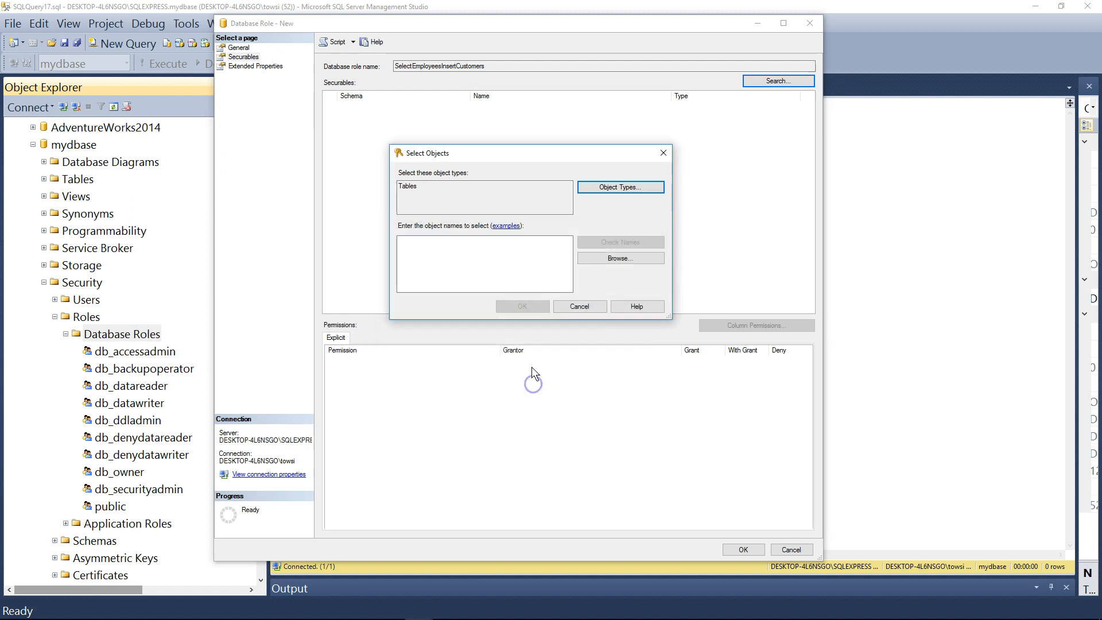
{"action": "double_click", "coordinate": [442, 208]}
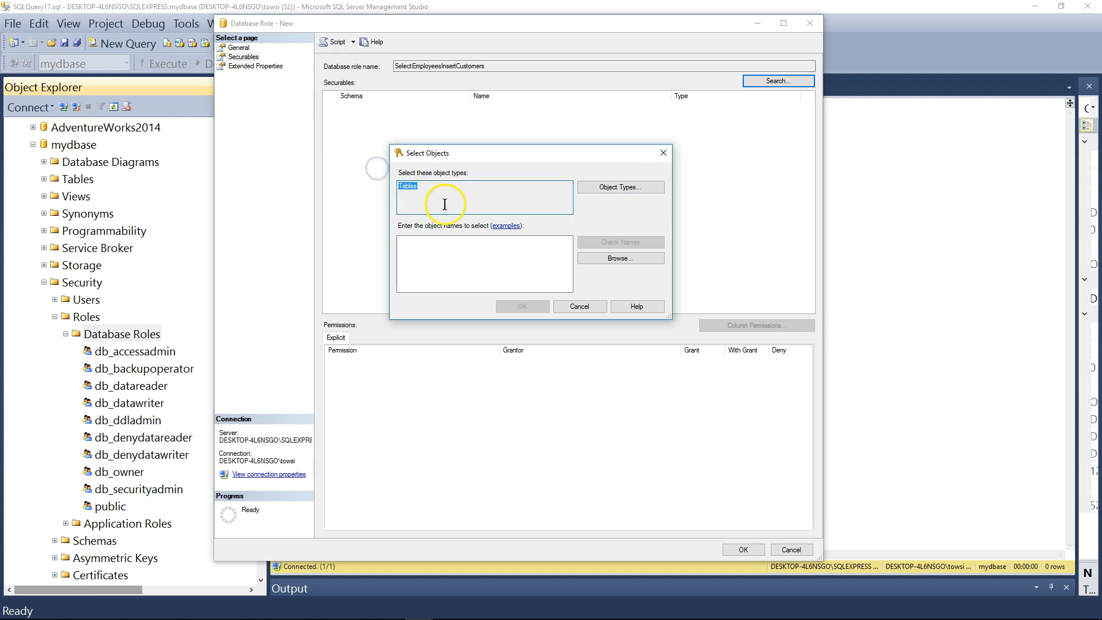
Browse the matching tables and add [dbo].[customers$] and [dbo].[Employees] as the role's securables
{"action": "left_click", "coordinate": [625, 259]}
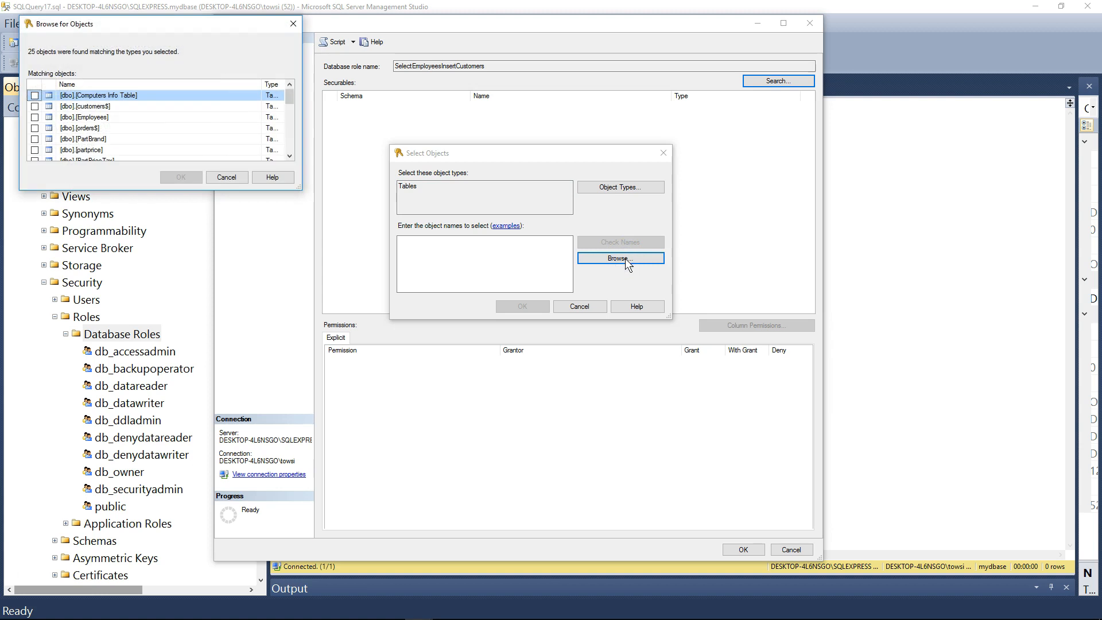
{"action": "left_click_drag", "start_coordinate": [221, 25], "coordinate": [598, 243]}
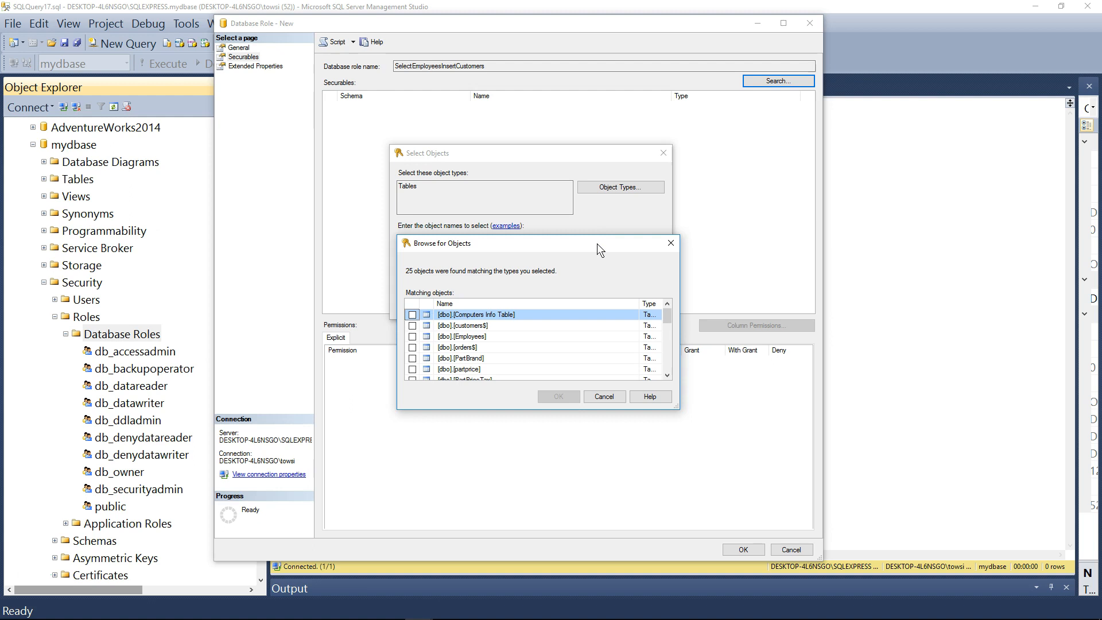
{"action": "left_click_drag", "start_coordinate": [597, 243], "coordinate": [581, 177]}
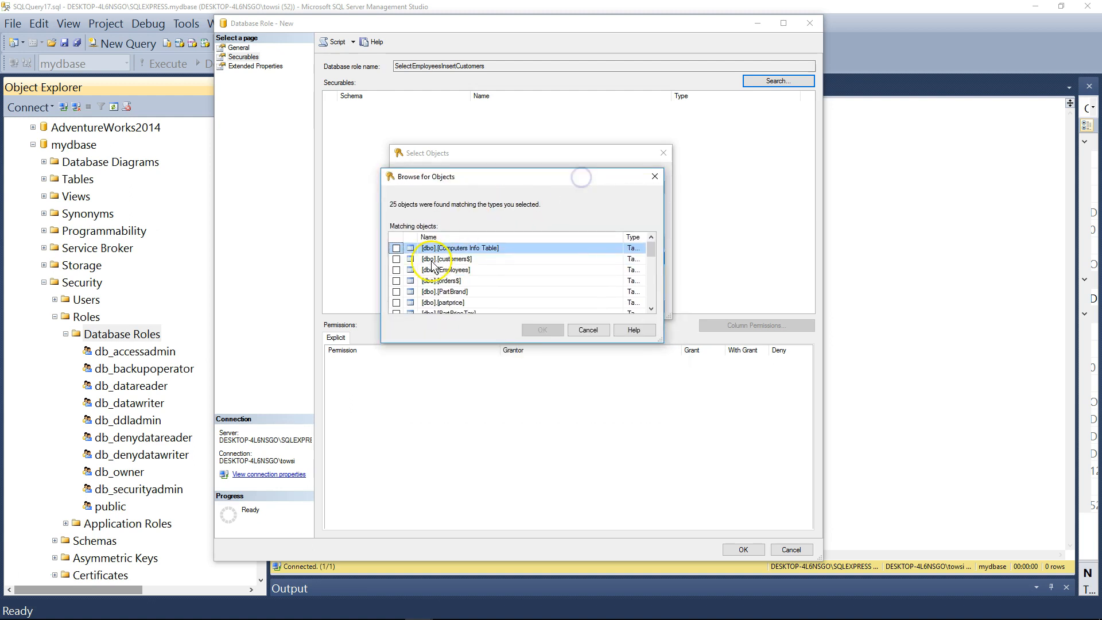
{"action": "left_click", "coordinate": [396, 259]}
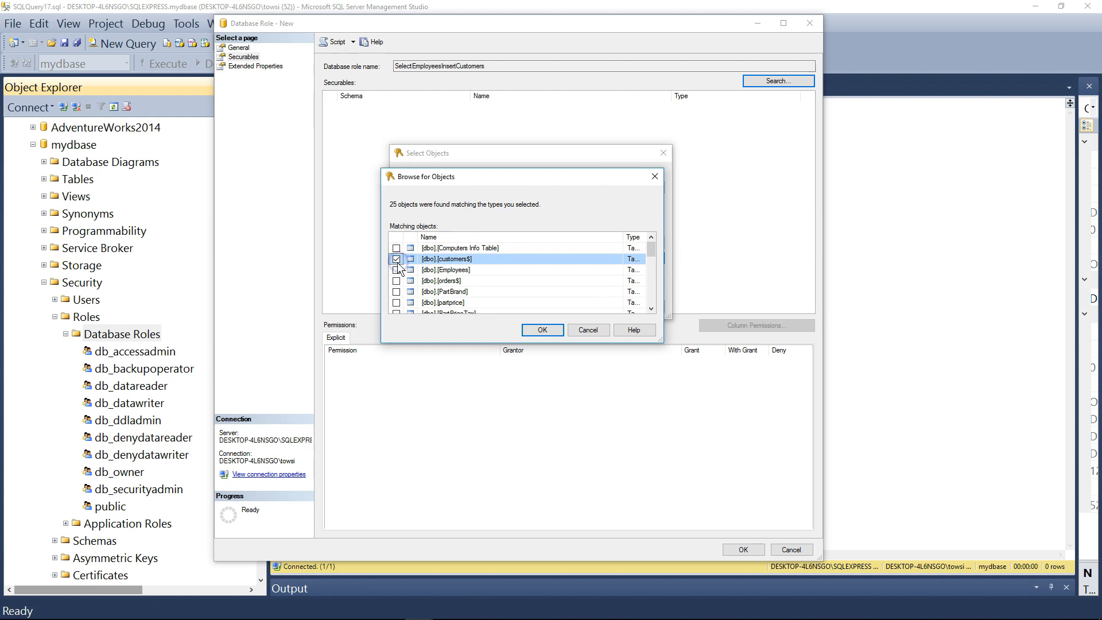
{"action": "left_click", "coordinate": [396, 269]}
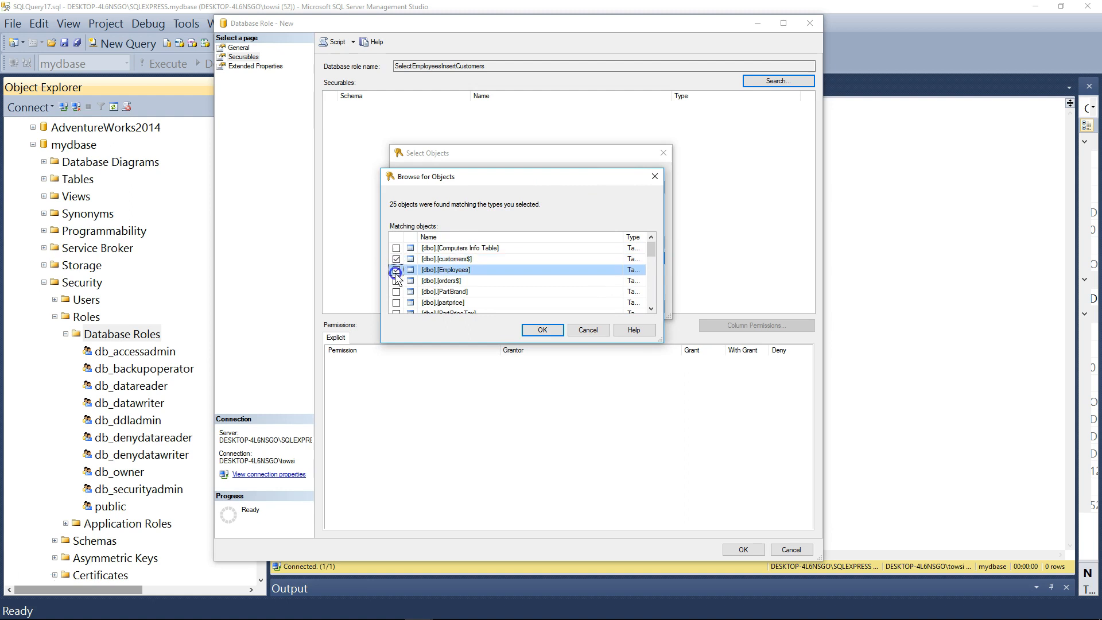
{"action": "left_click", "coordinate": [543, 330]}
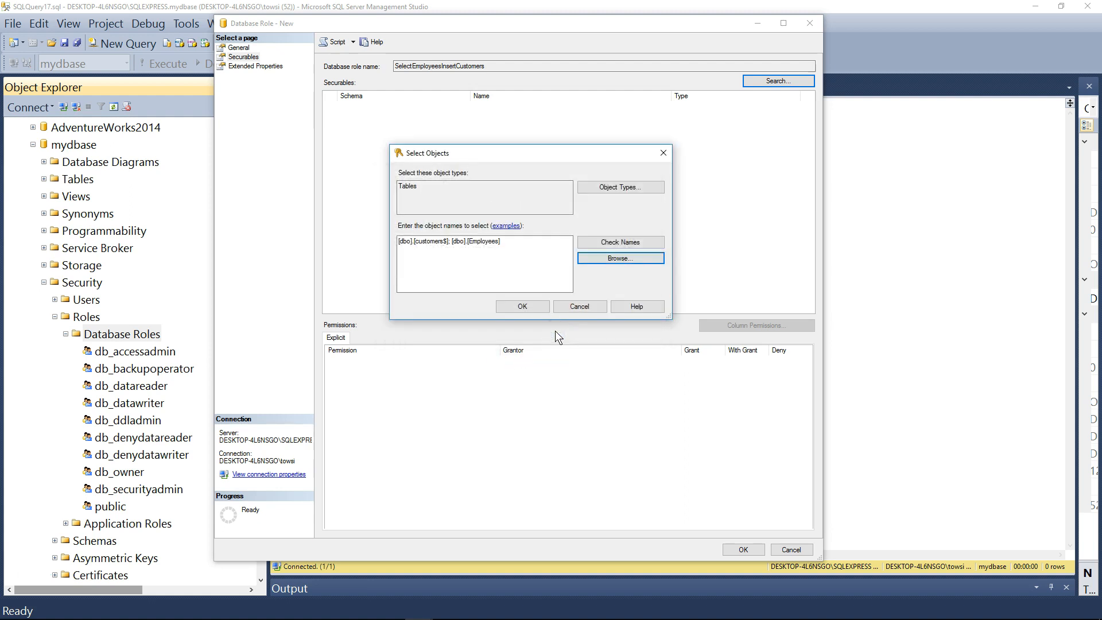
{"action": "left_click", "coordinate": [535, 243]}
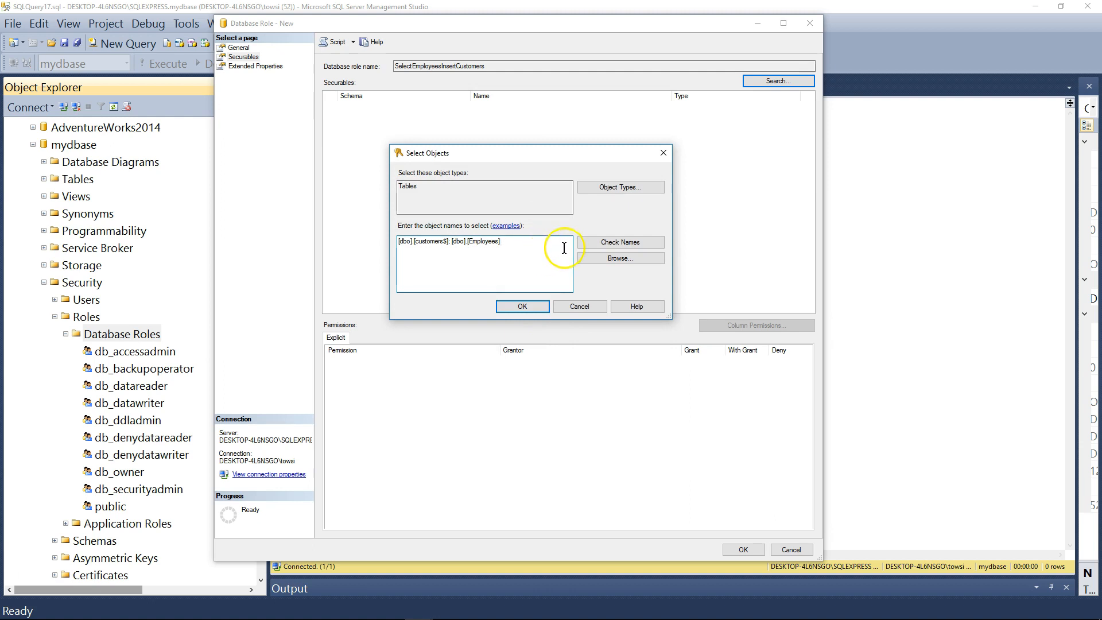
{"action": "left_click", "coordinate": [516, 314]}
{"action": "left_click", "coordinate": [514, 311]}
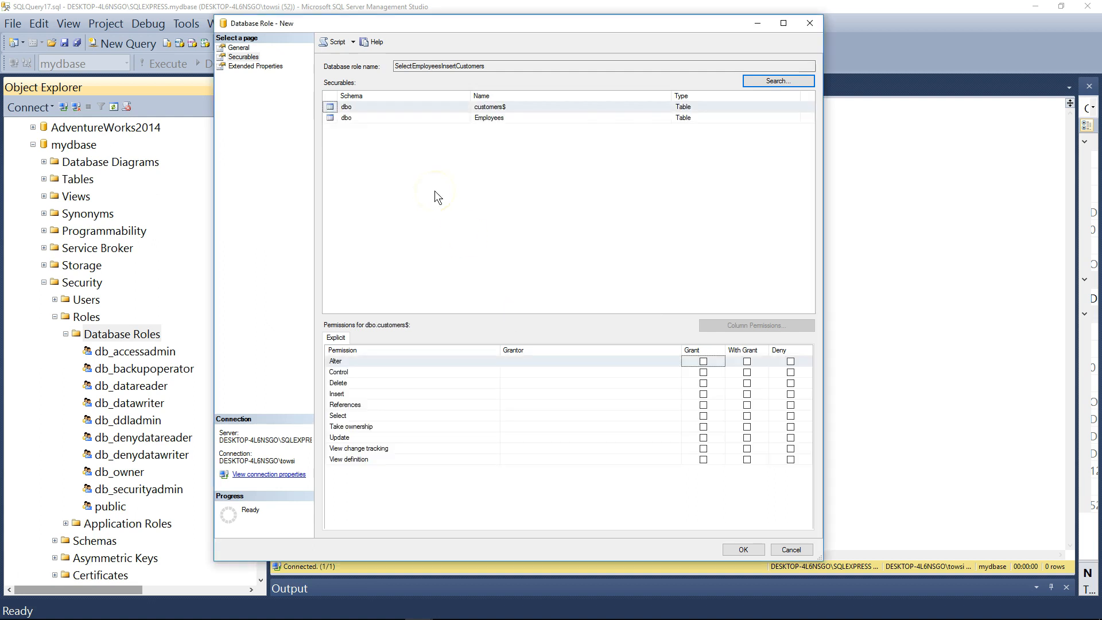
Grant the role the Insert permission on the customers$ table
{"action": "left_click", "coordinate": [391, 106]}
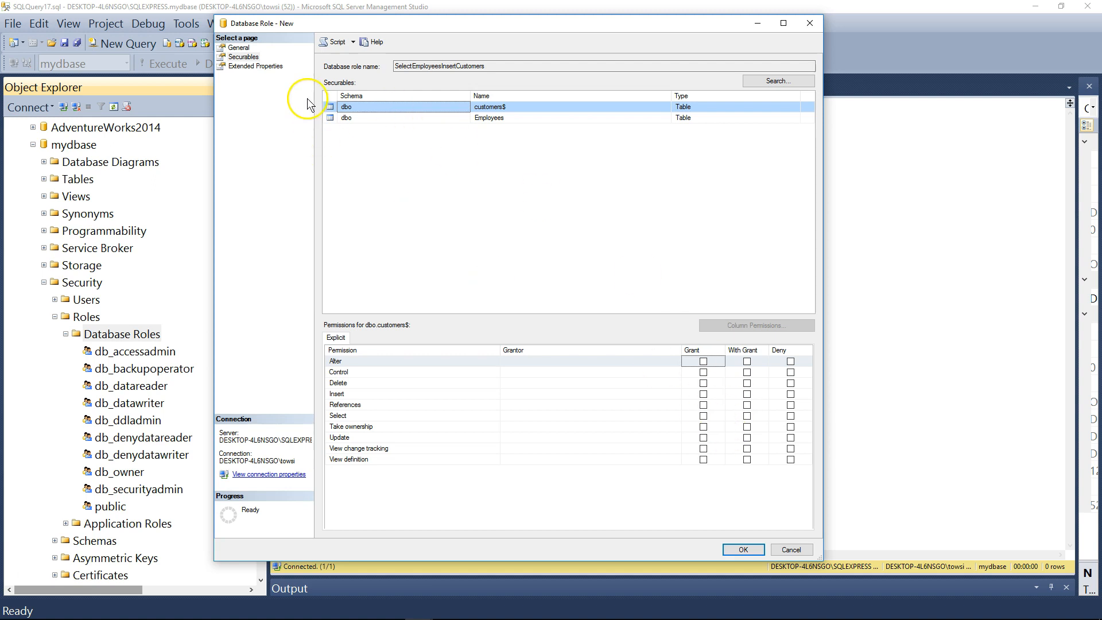
{"action": "double_click", "coordinate": [508, 67]}
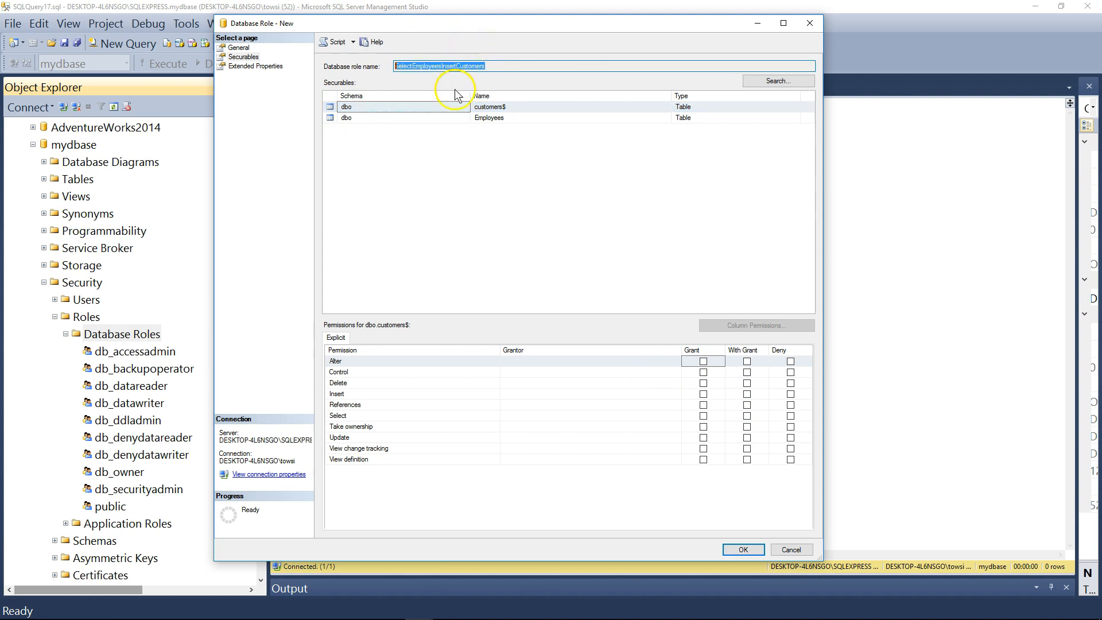
{"action": "left_click", "coordinate": [499, 108]}
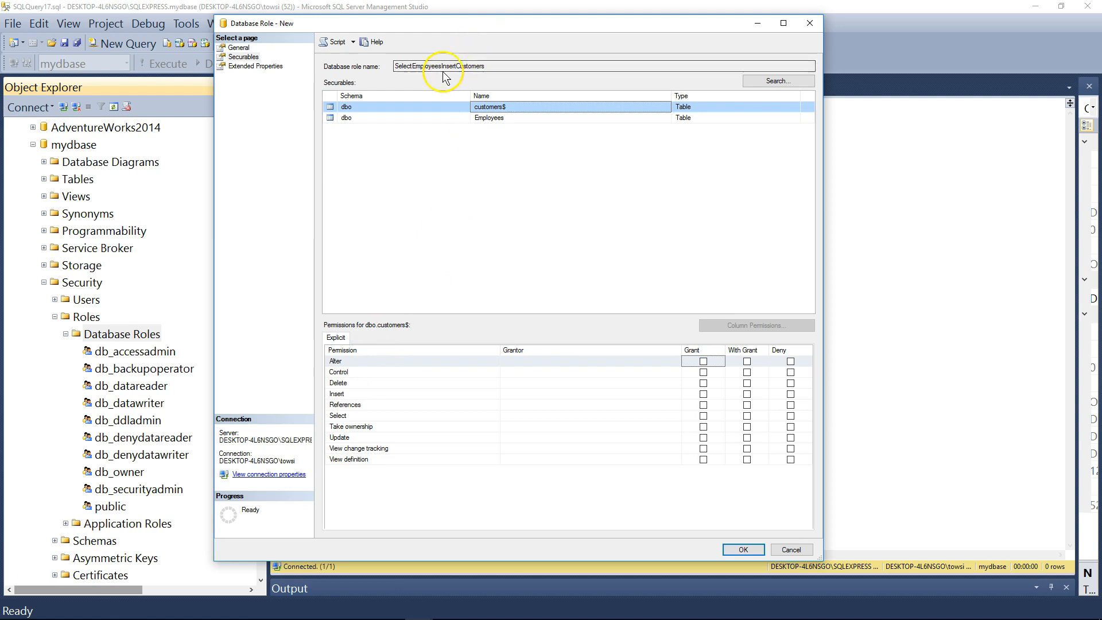
{"action": "left_click", "coordinate": [386, 394]}
{"action": "left_click", "coordinate": [703, 393]}
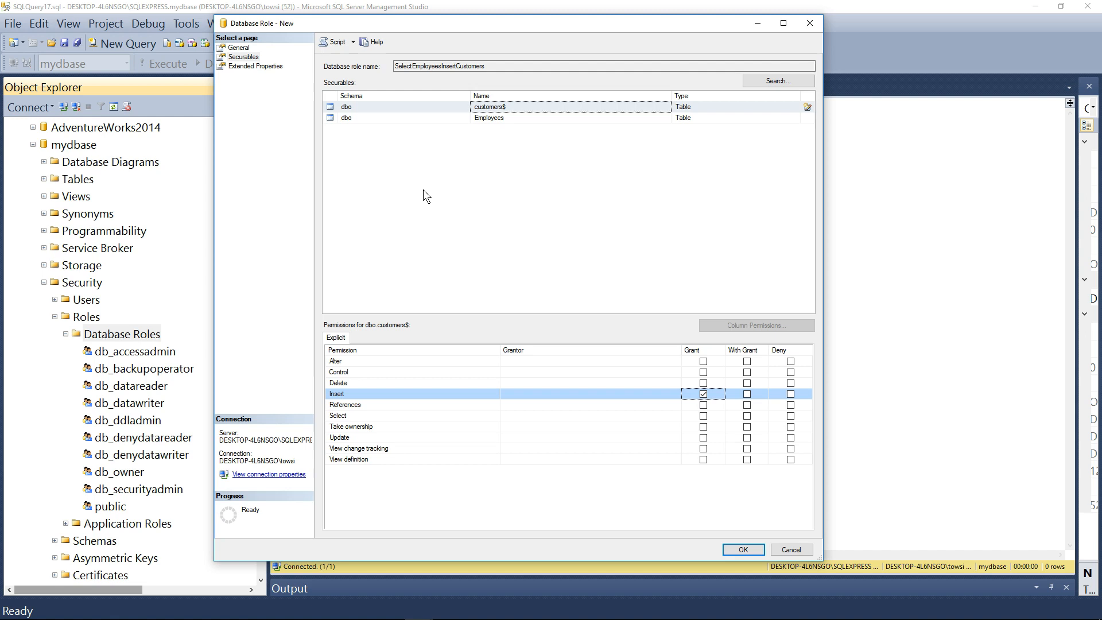
Grant the role the Select permission on the Employees table, then recheck the permissions of customers$
{"action": "left_click", "coordinate": [387, 119]}
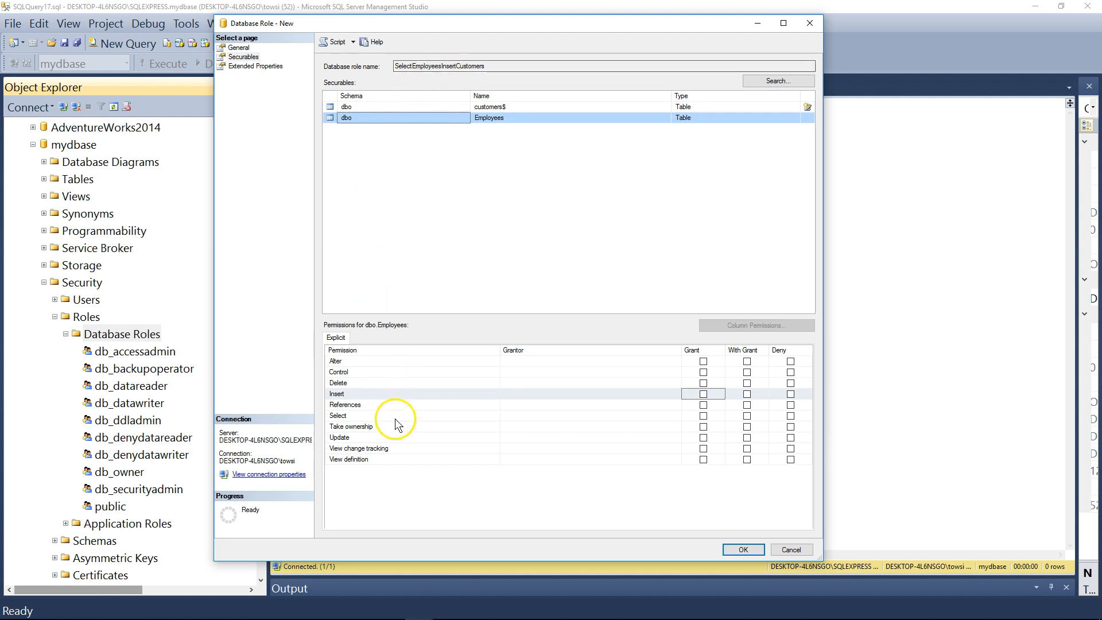
{"action": "left_click", "coordinate": [355, 416]}
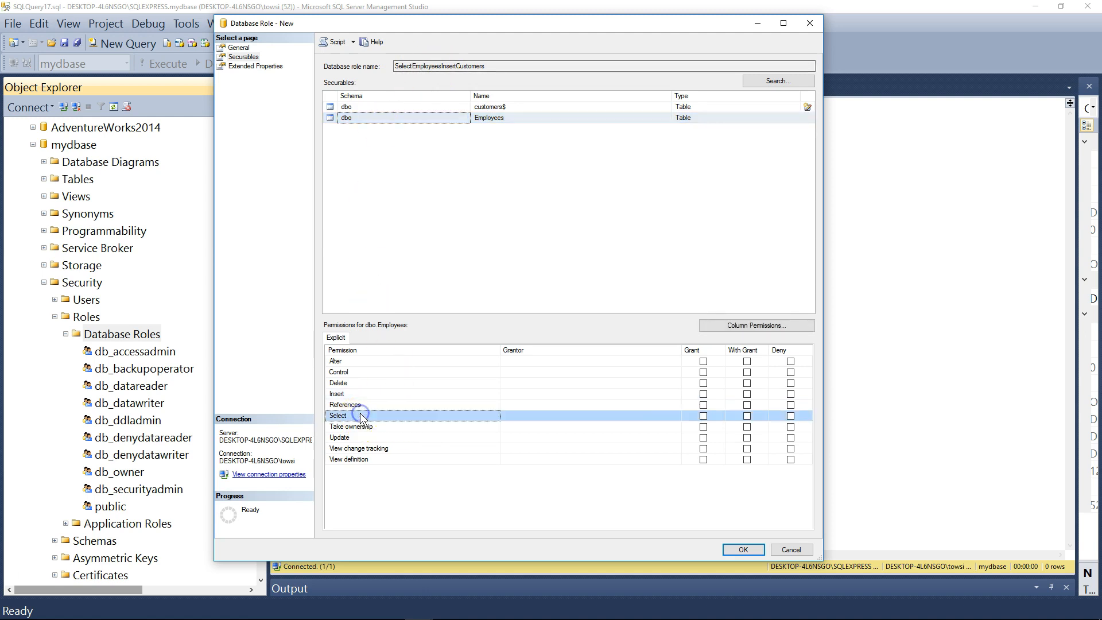
{"action": "left_click", "coordinate": [703, 415]}
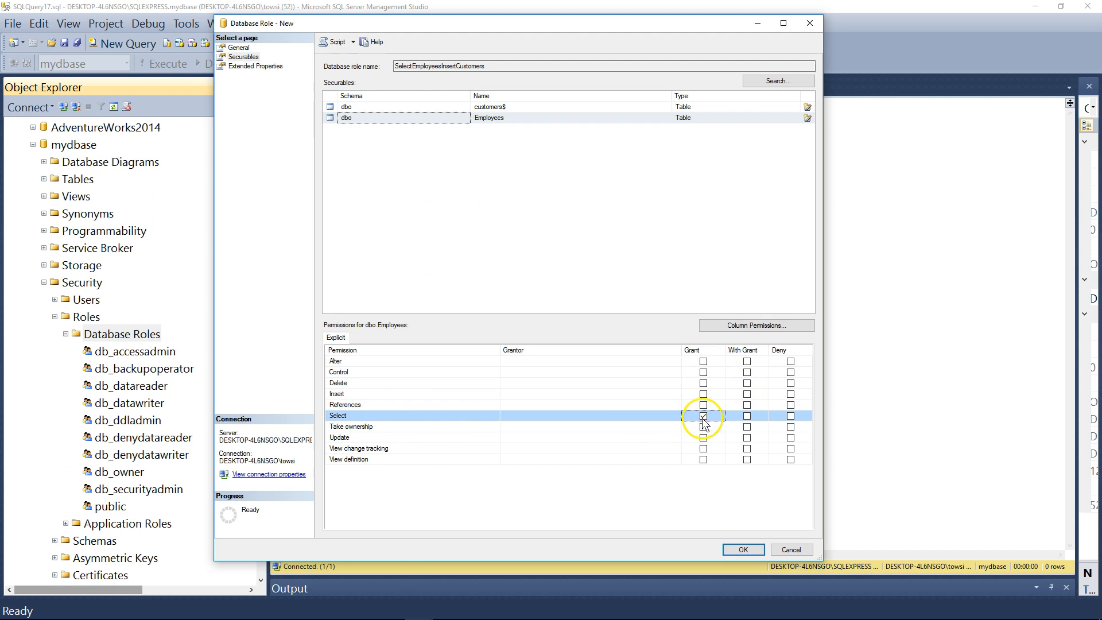
{"action": "left_click", "coordinate": [524, 108]}
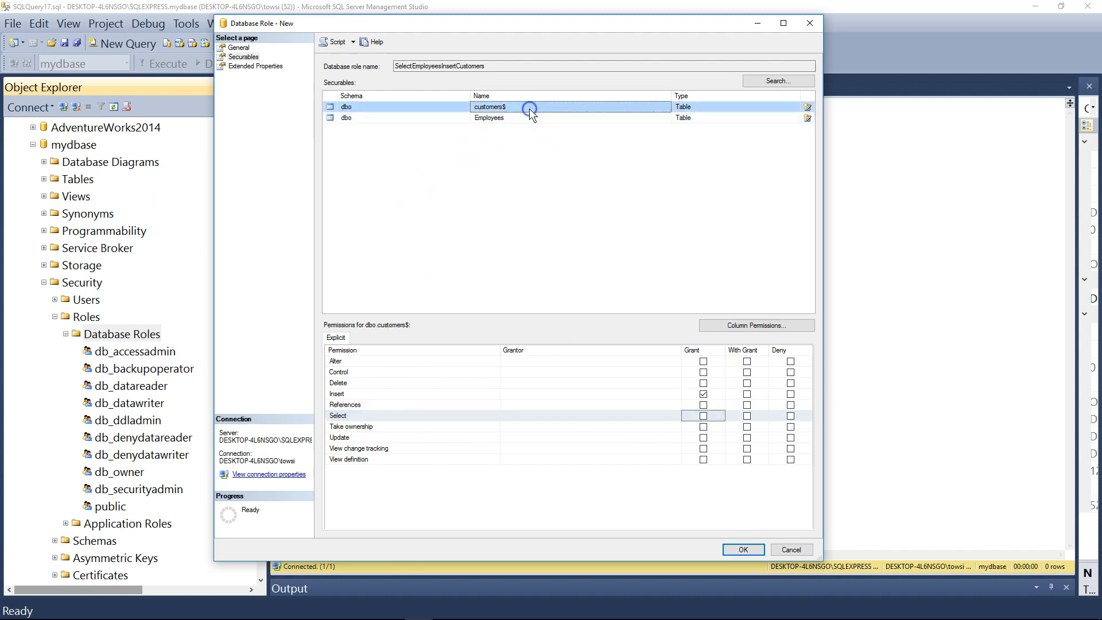
Check the Insert permission on customers$ and create the SelectEmployeesInsertCustomers role
{"action": "left_click", "coordinate": [359, 394]}
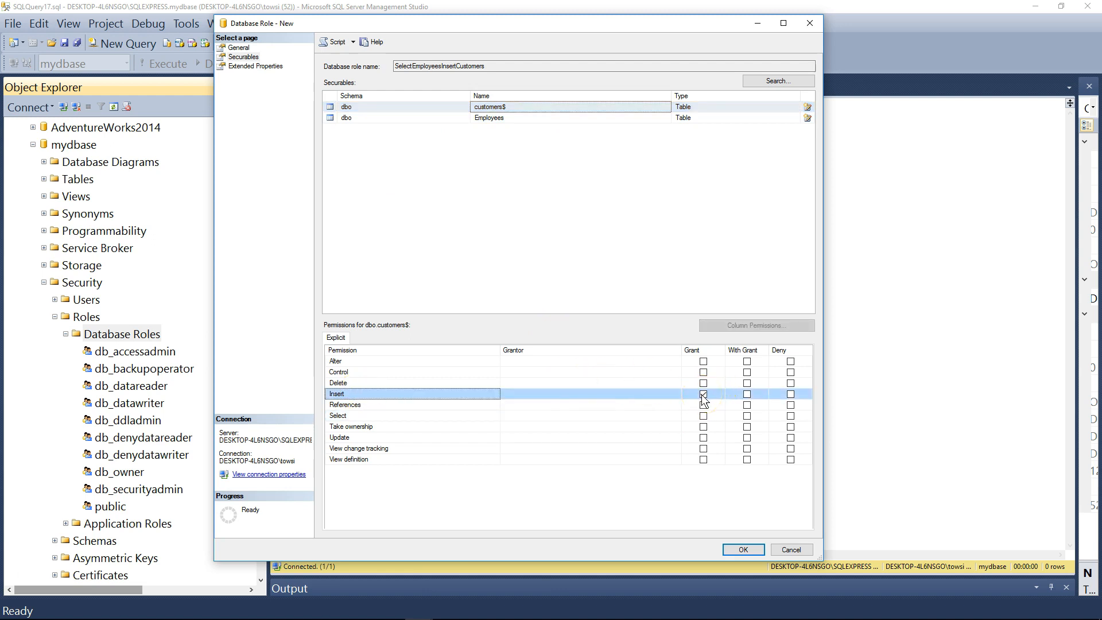
{"action": "left_click", "coordinate": [744, 550]}
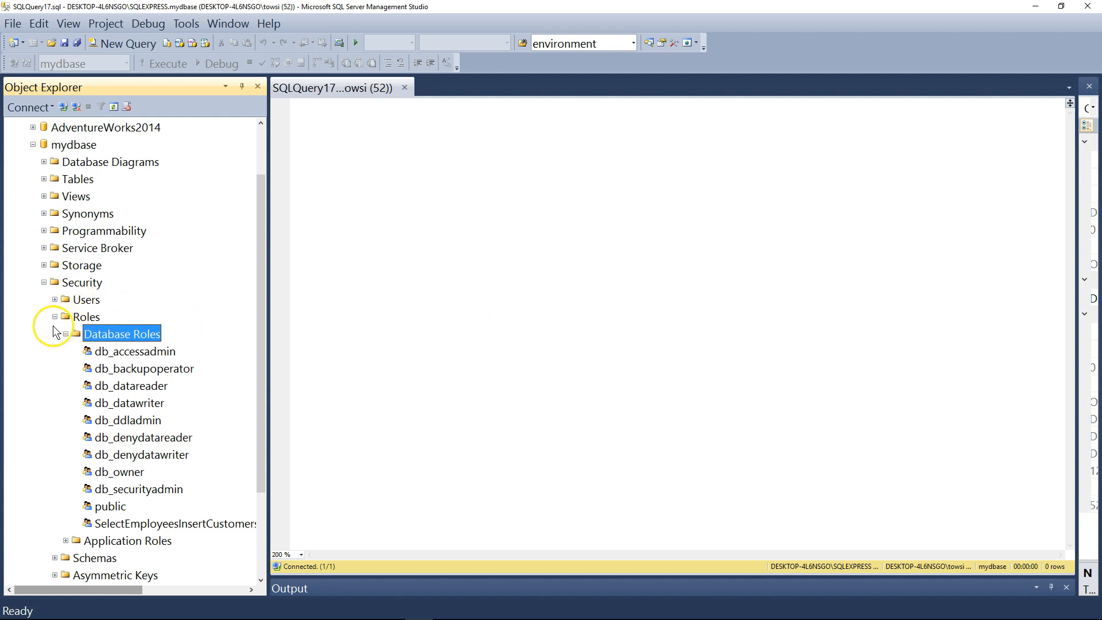
Collapse the Database Roles, Security, mydbase and Databases nodes in the object tree
{"action": "left_click_drag", "start_coordinate": [261, 192], "coordinate": [260, 305]}
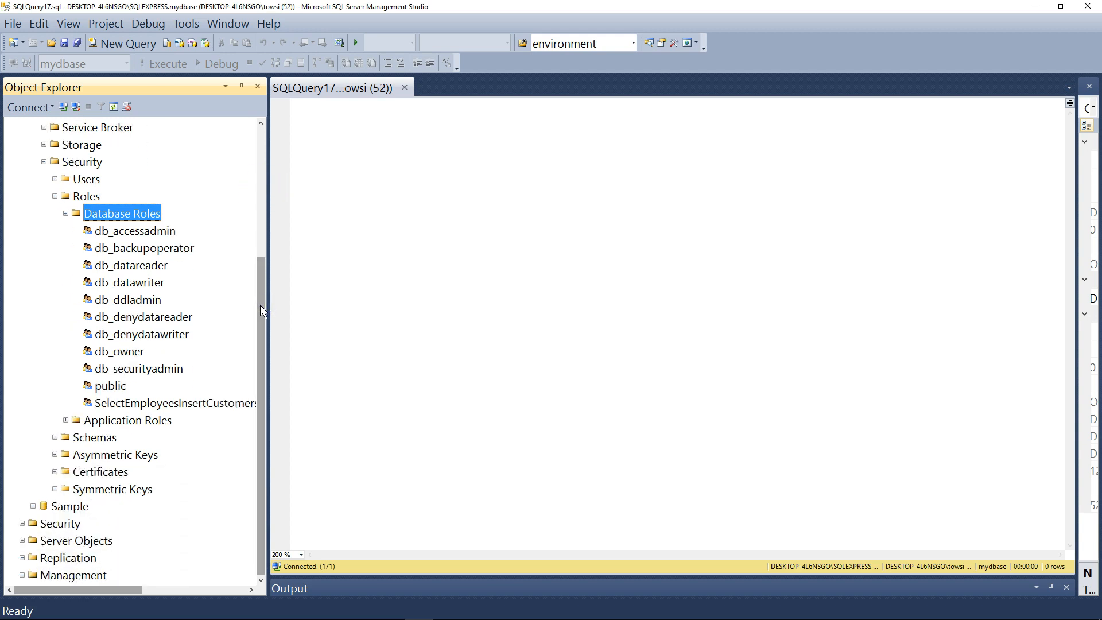
{"action": "left_click", "coordinate": [66, 214]}
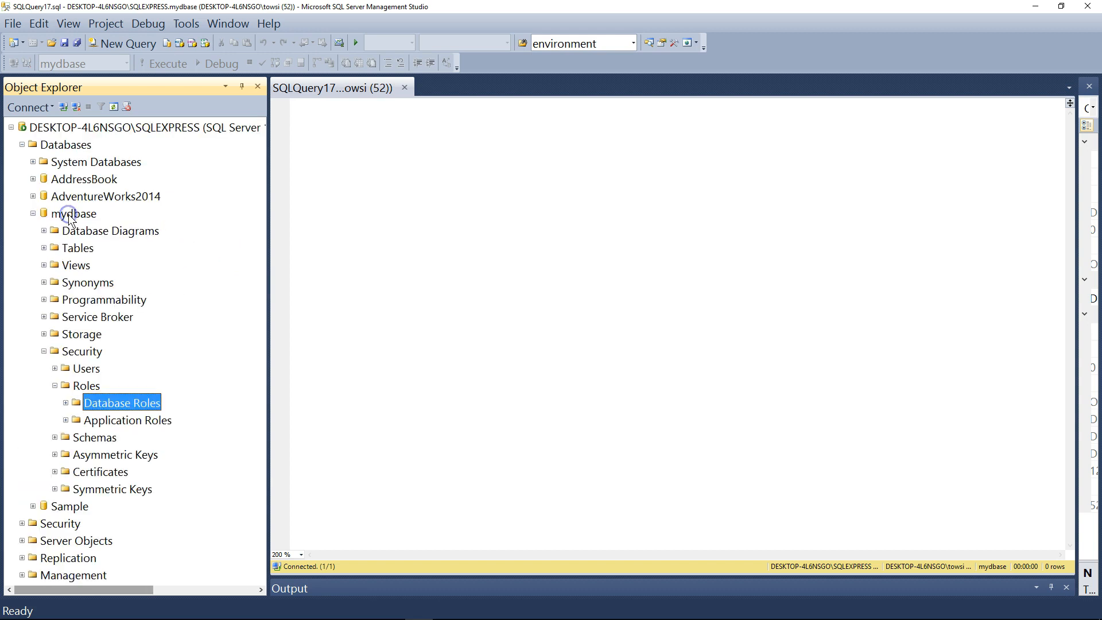
{"action": "left_click", "coordinate": [44, 351]}
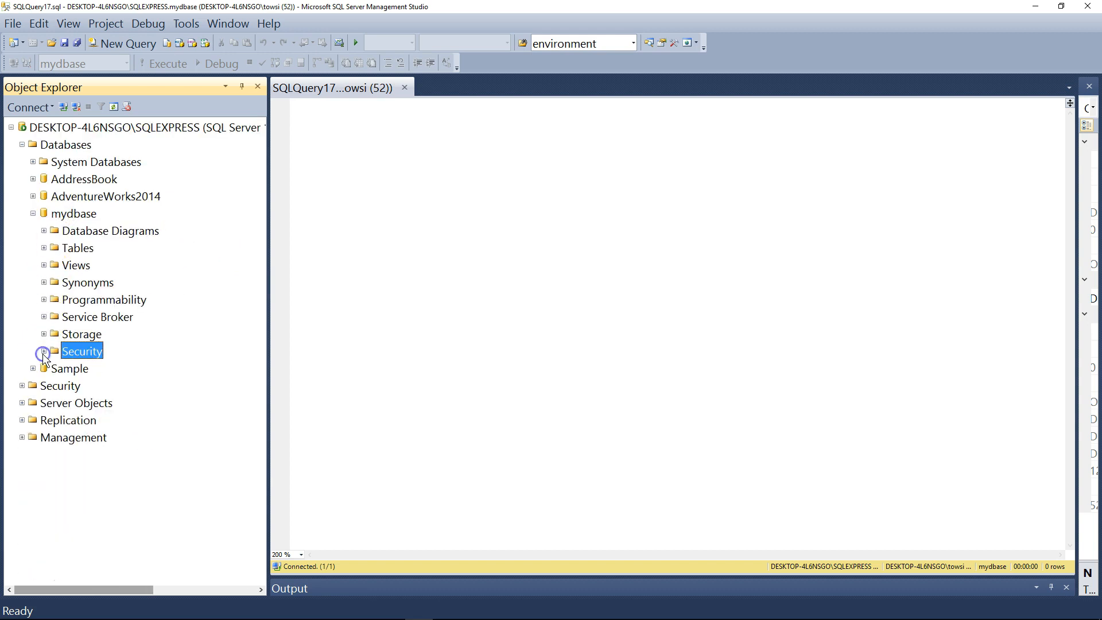
{"action": "left_click", "coordinate": [33, 214]}
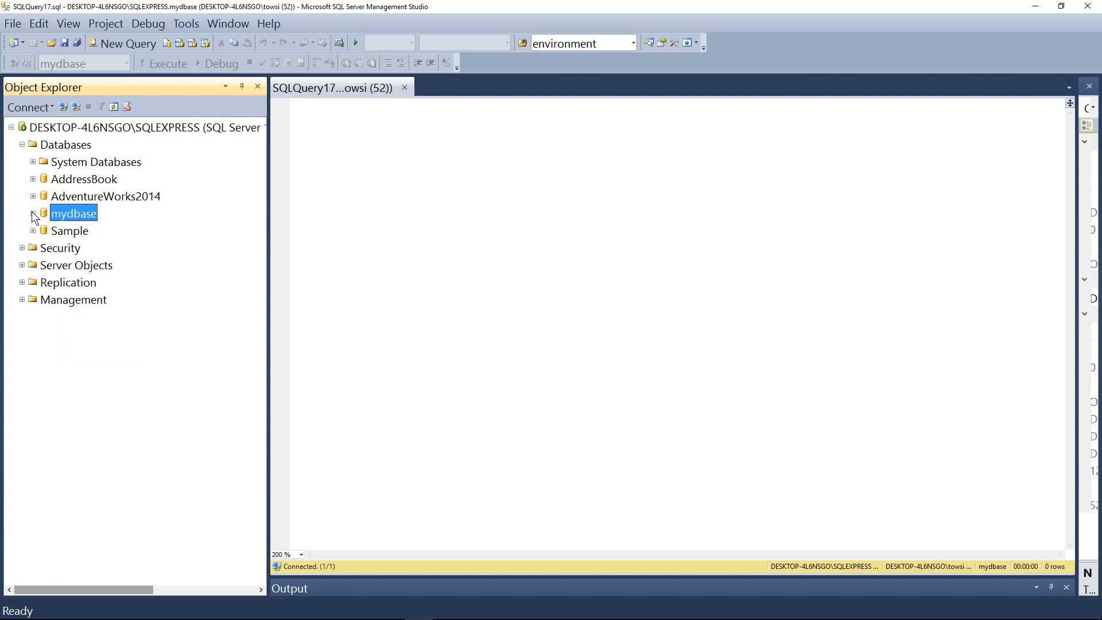
{"action": "left_click", "coordinate": [21, 145]}
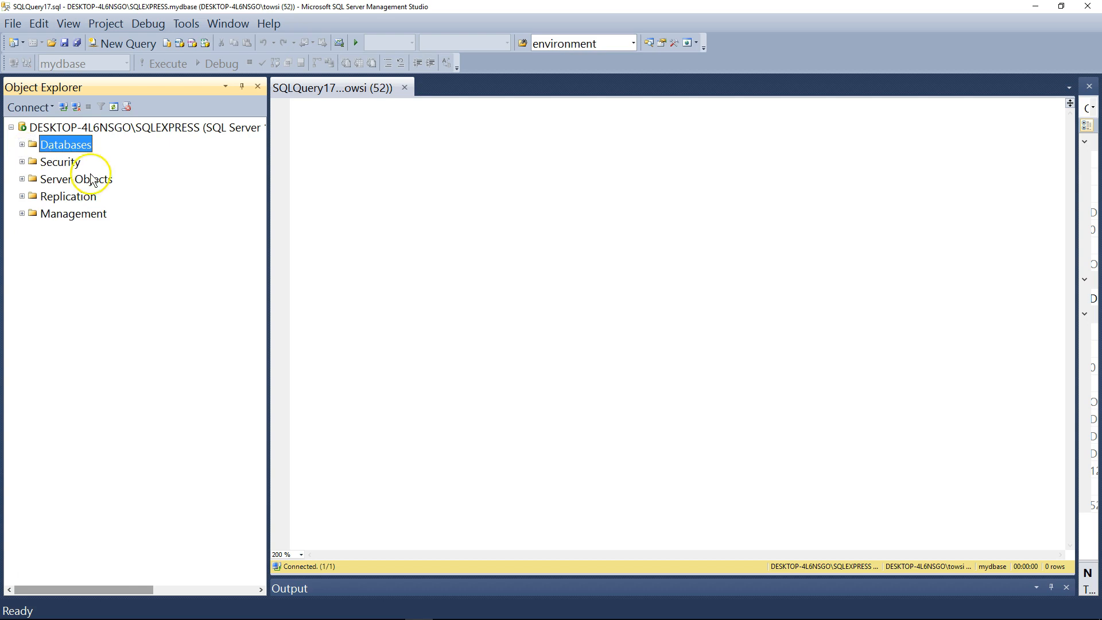
Start a new login in the server-level Security Logins folder and enter the user's first name as its login name
{"action": "double_click", "coordinate": [64, 164]}
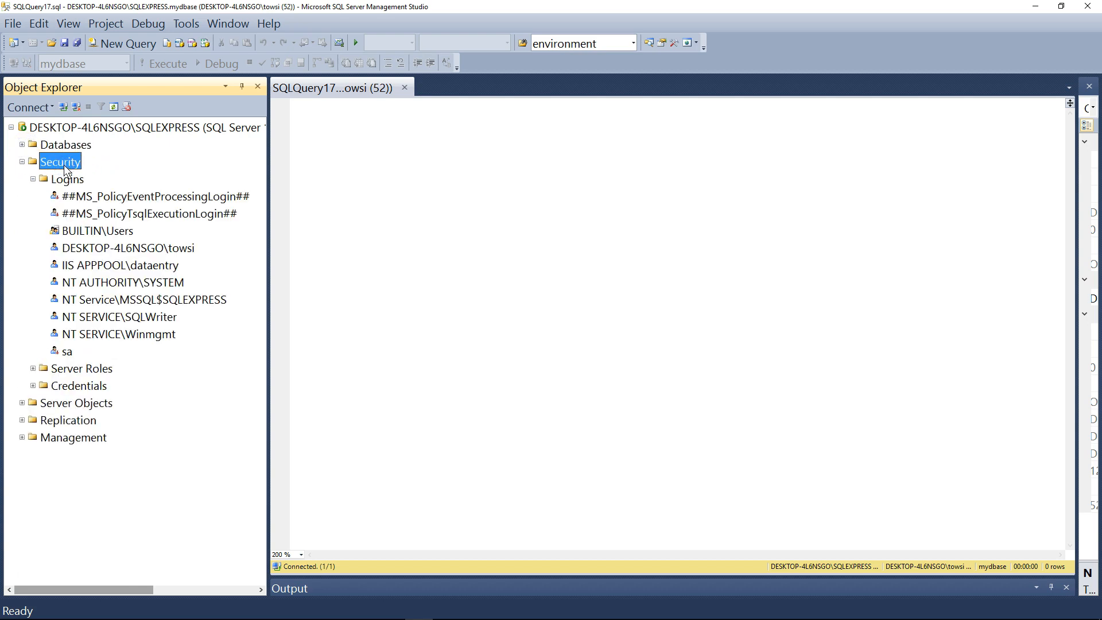
{"action": "right_click", "coordinate": [65, 183]}
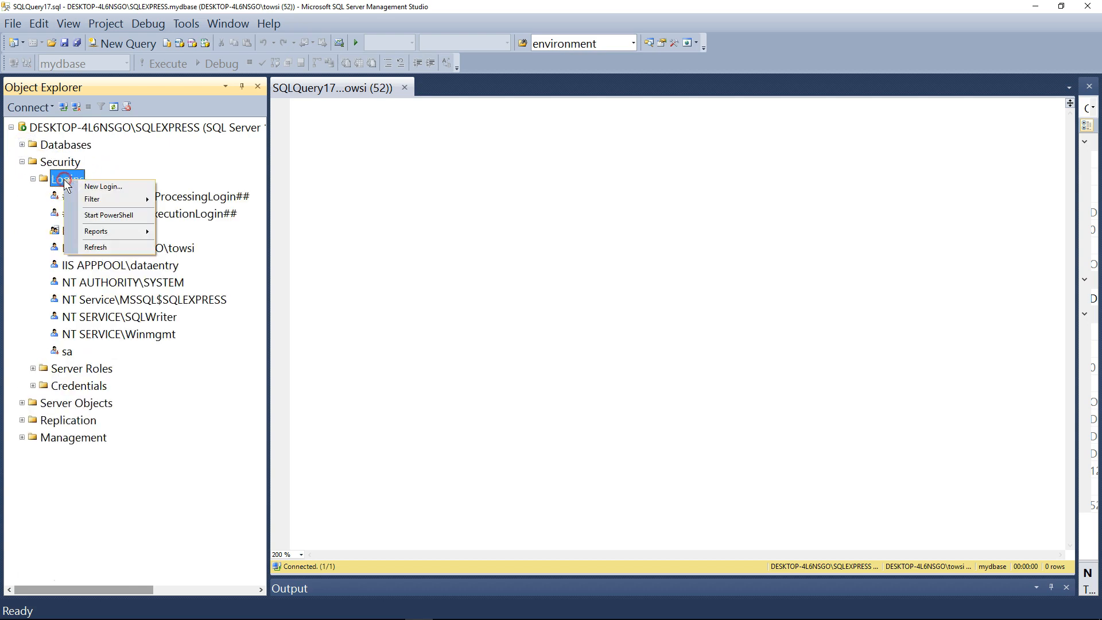
{"action": "left_click", "coordinate": [117, 185]}
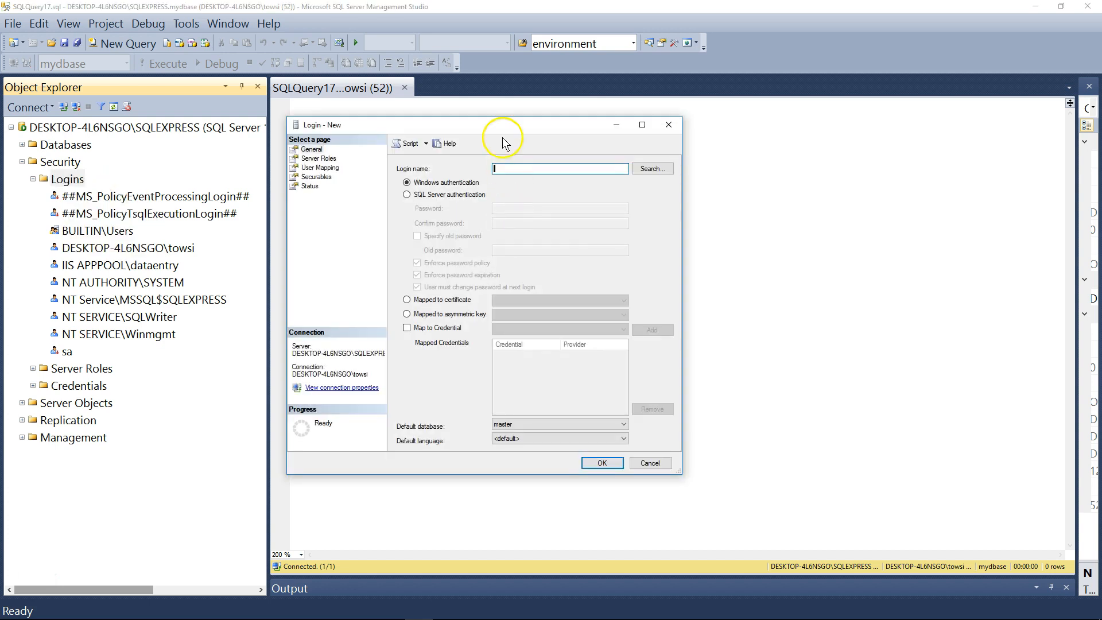
{"action": "type", "text": "Bob"}
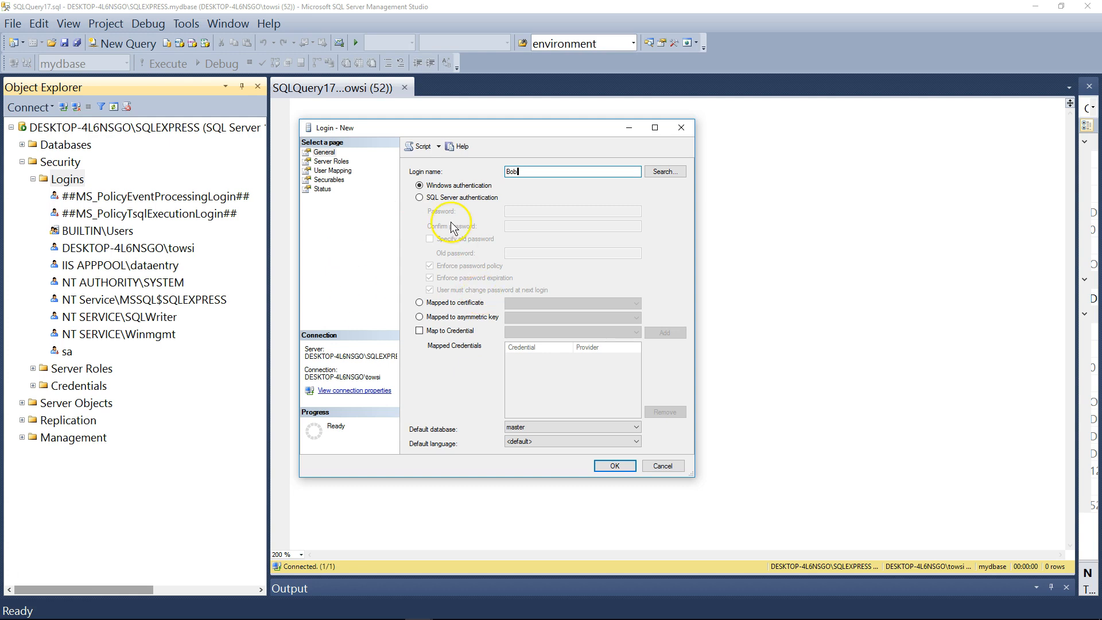
Switch the new login to SQL Server authentication, then enter and confirm its password
{"action": "left_click", "coordinate": [449, 198]}
{"action": "left_click", "coordinate": [555, 211]}
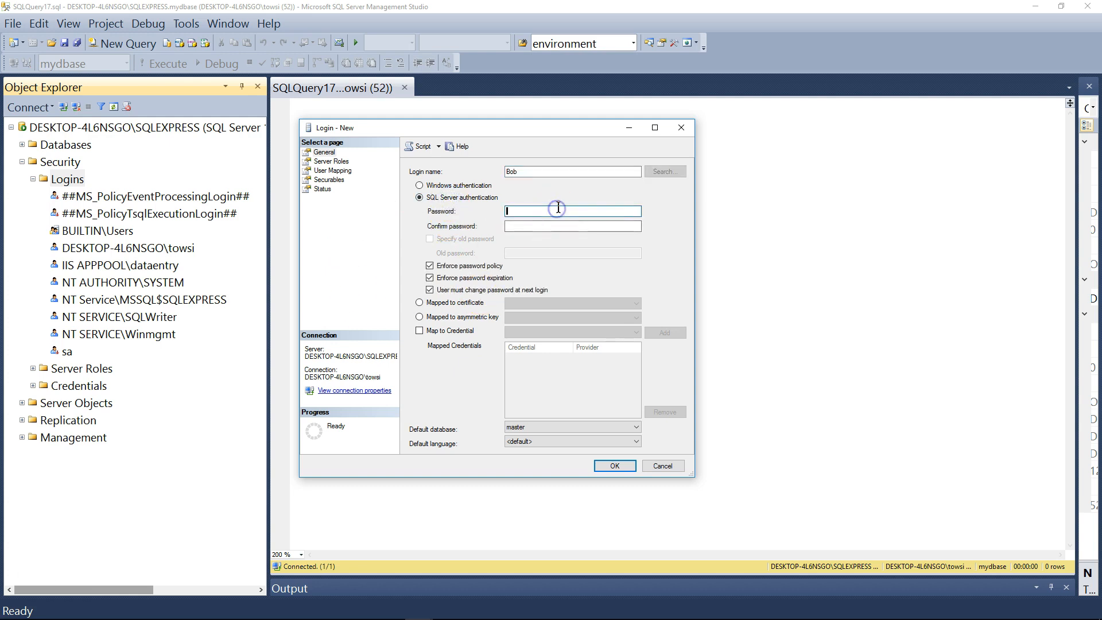
{"action": "type", "text": "••"}
{"action": "key", "text": "Tab"}
{"action": "type", "text": "••"}
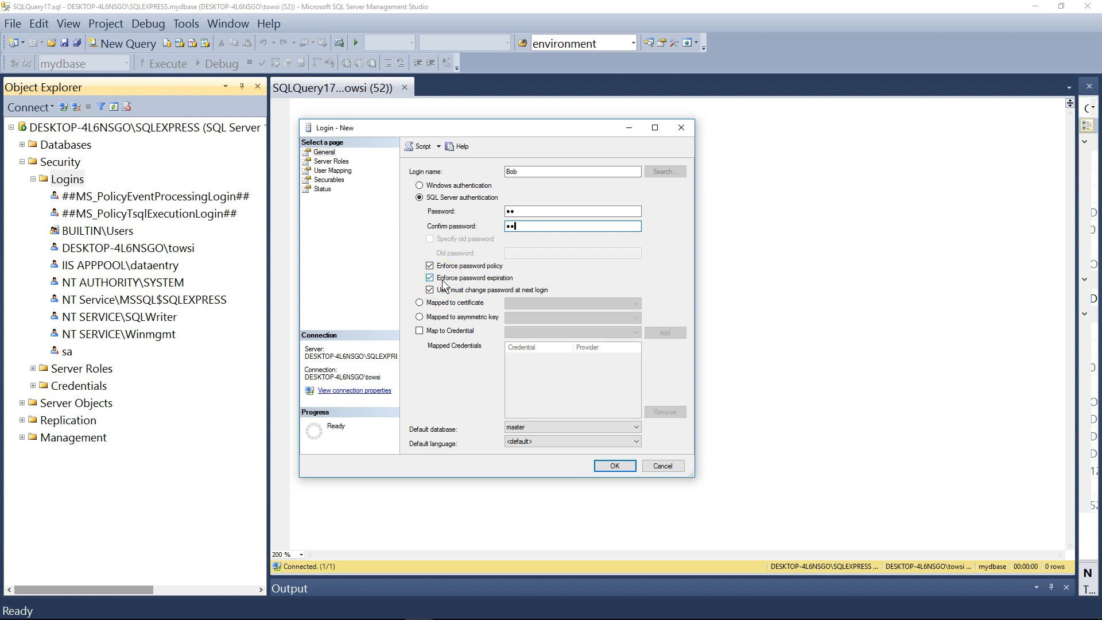
Disable Enforce password policy for the login and set its default database to mydbase
{"action": "left_click", "coordinate": [430, 265]}
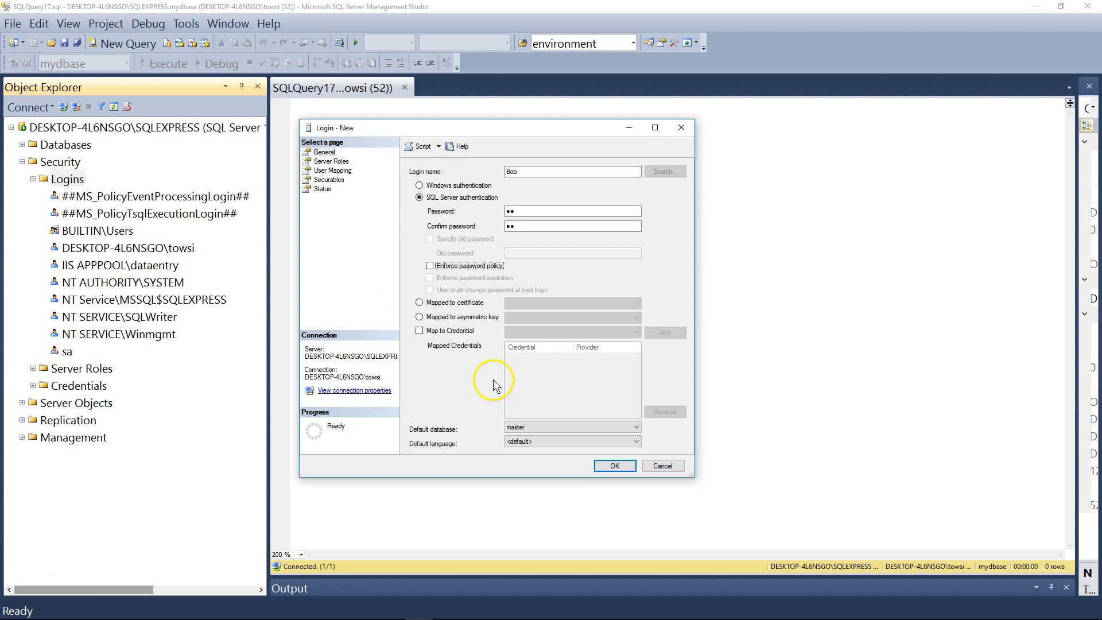
{"action": "left_click", "coordinate": [552, 430]}
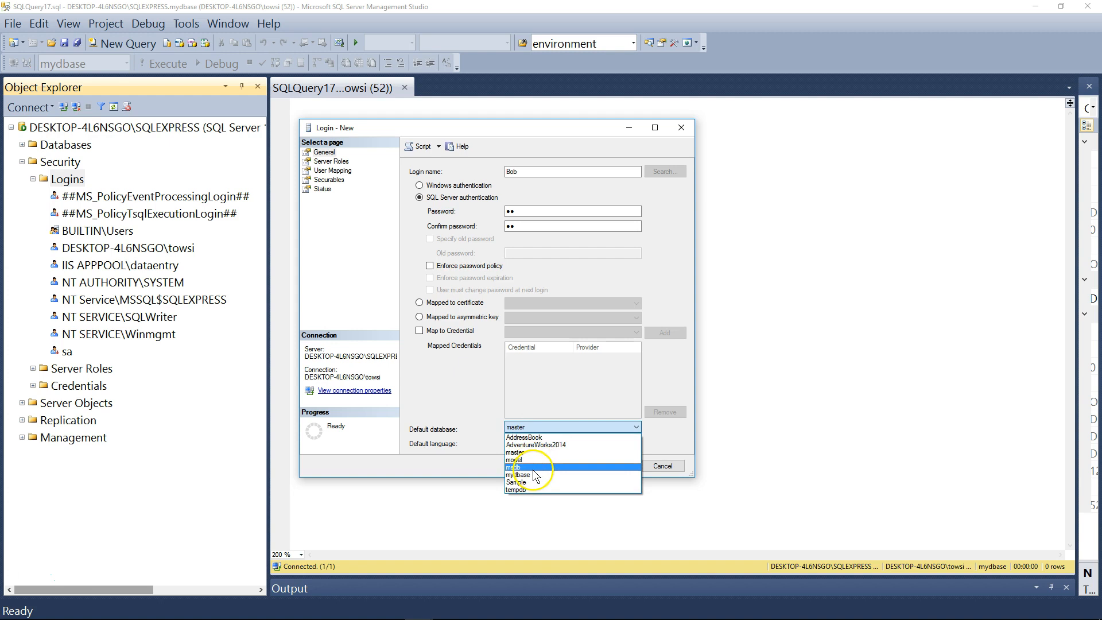
{"action": "left_click", "coordinate": [535, 475]}
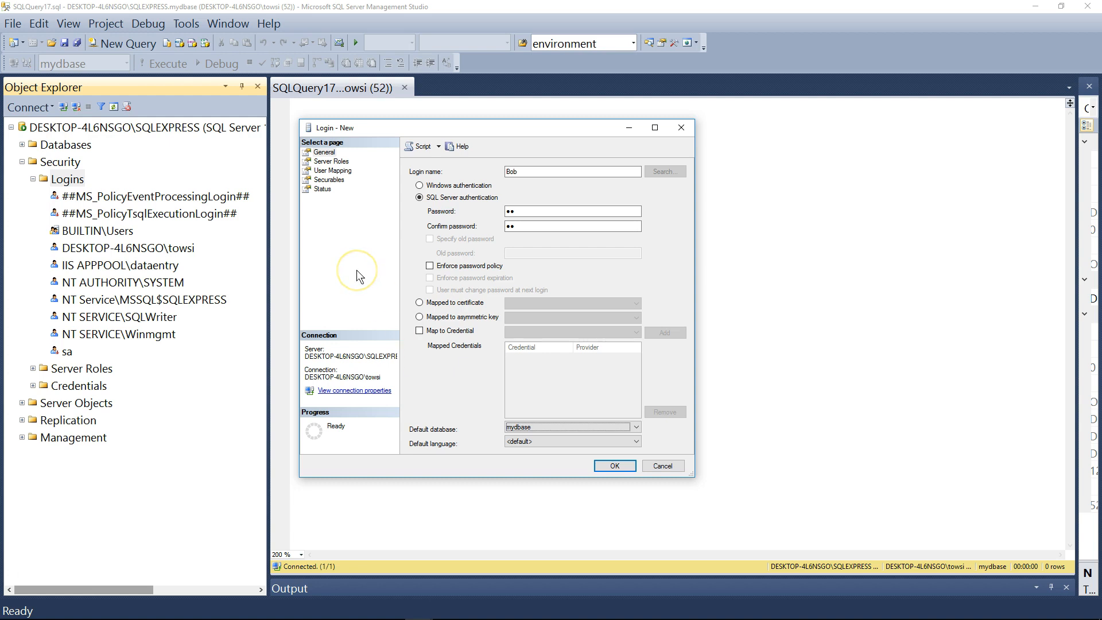
Map the login to mydbase with membership in the SelectEmployeesInsertCustomers role, and create the login
{"action": "left_click", "coordinate": [341, 170]}
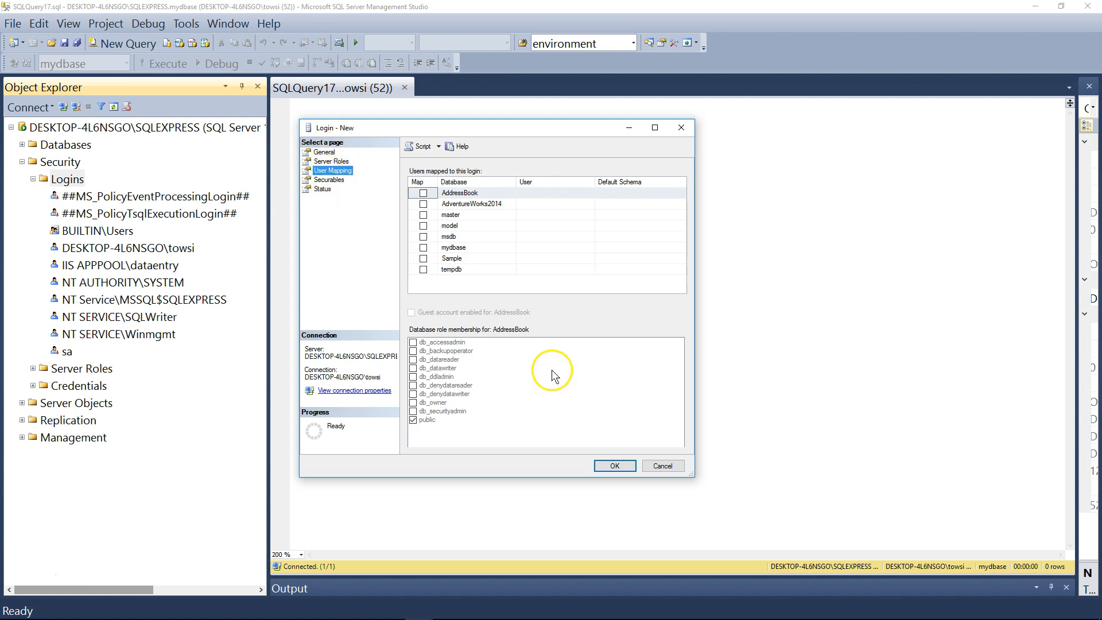
{"action": "left_click", "coordinate": [423, 247]}
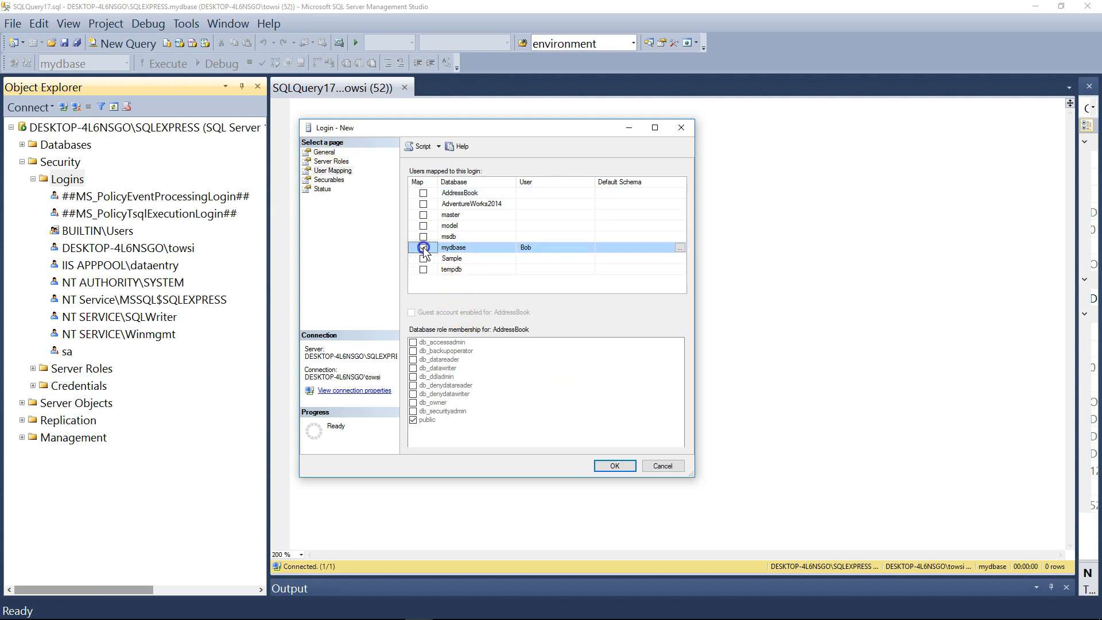
{"action": "left_click", "coordinate": [527, 252]}
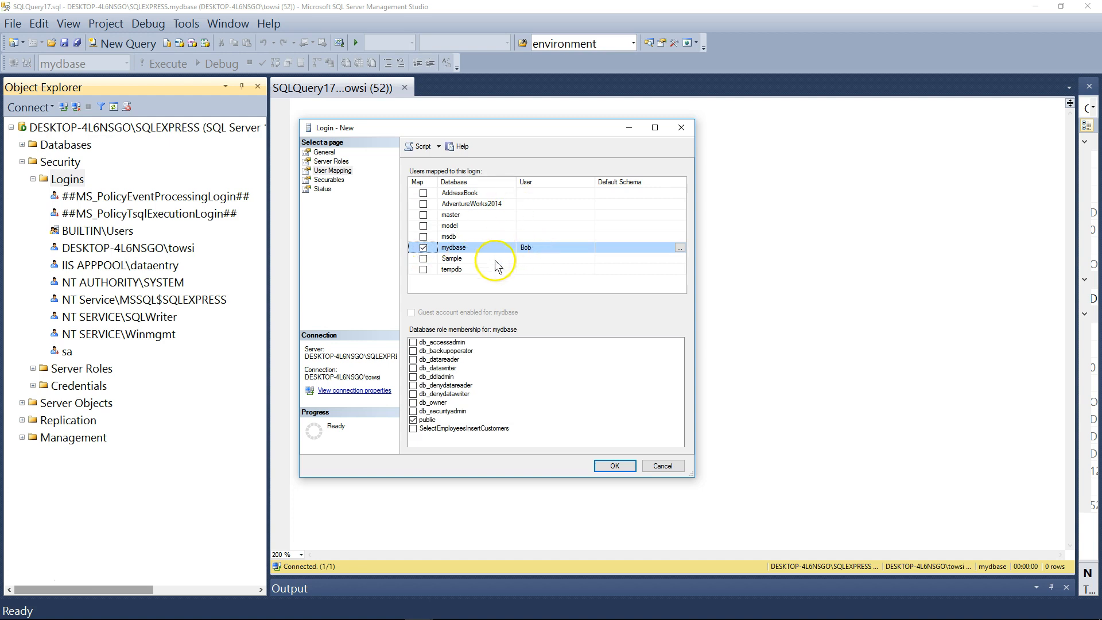
{"action": "left_click", "coordinate": [414, 428]}
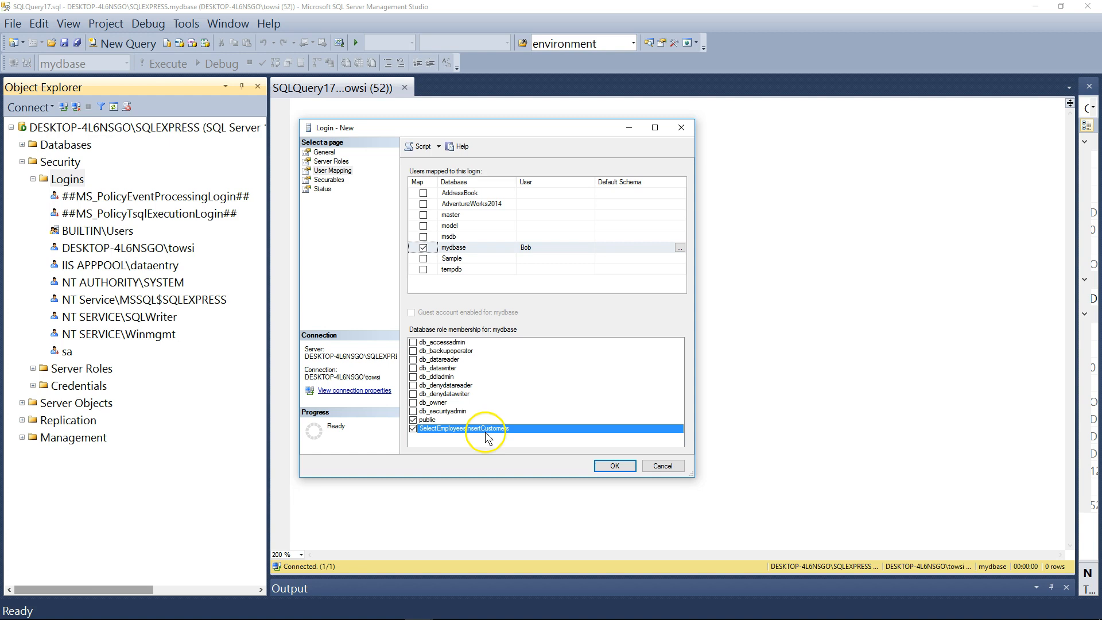
{"action": "left_click", "coordinate": [625, 468]}
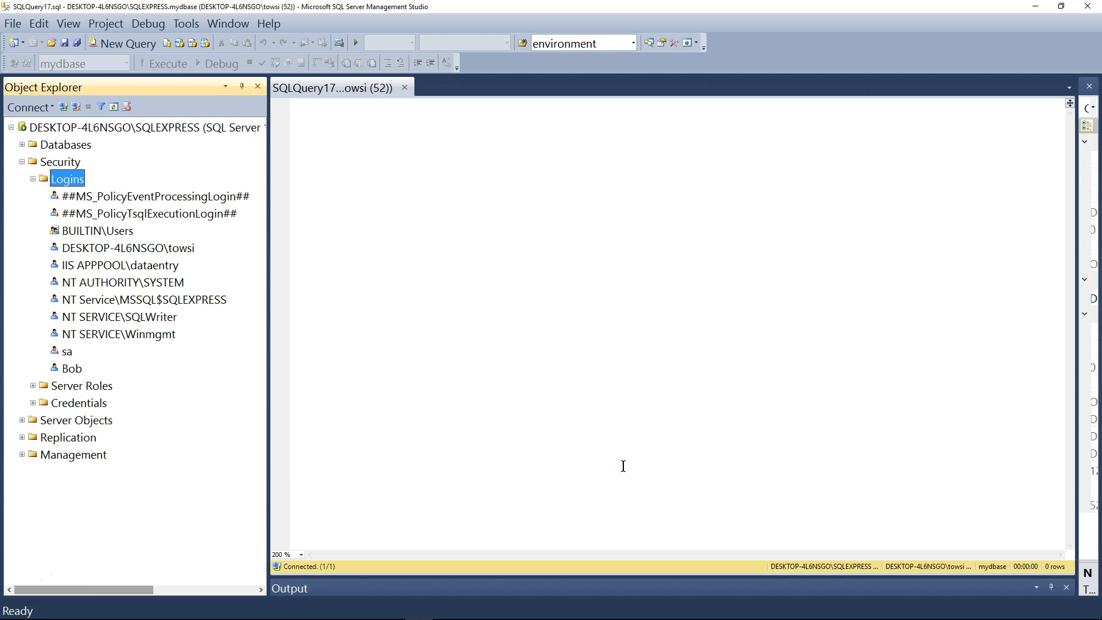
Locate the new login under the server's Logins and its matching user under mydbase's Security Users
{"action": "left_click", "coordinate": [70, 370]}
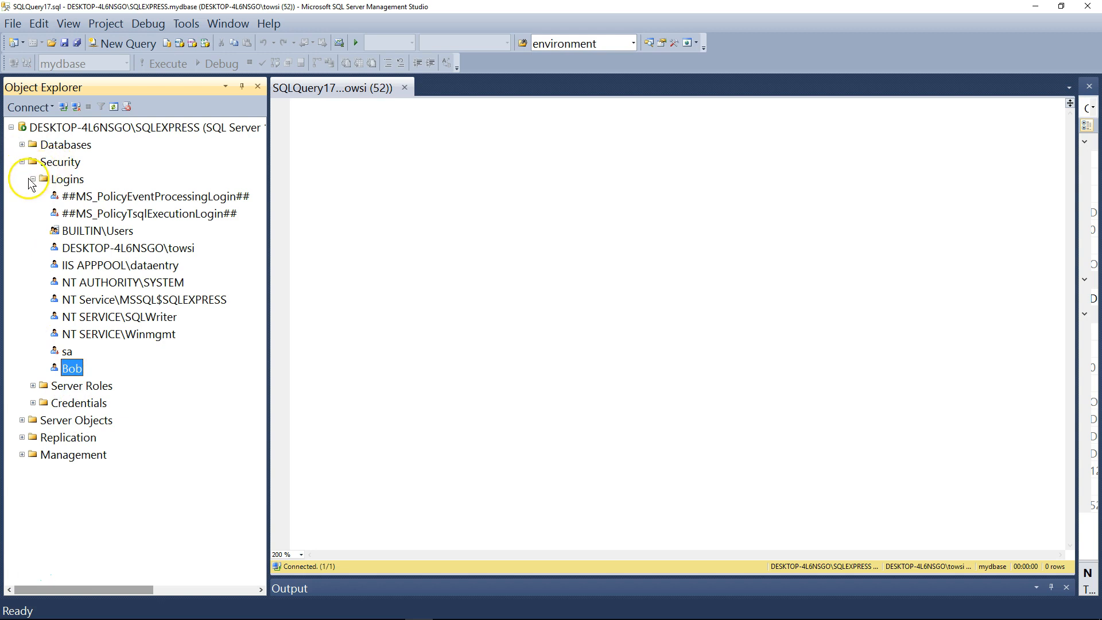
{"action": "double_click", "coordinate": [53, 147]}
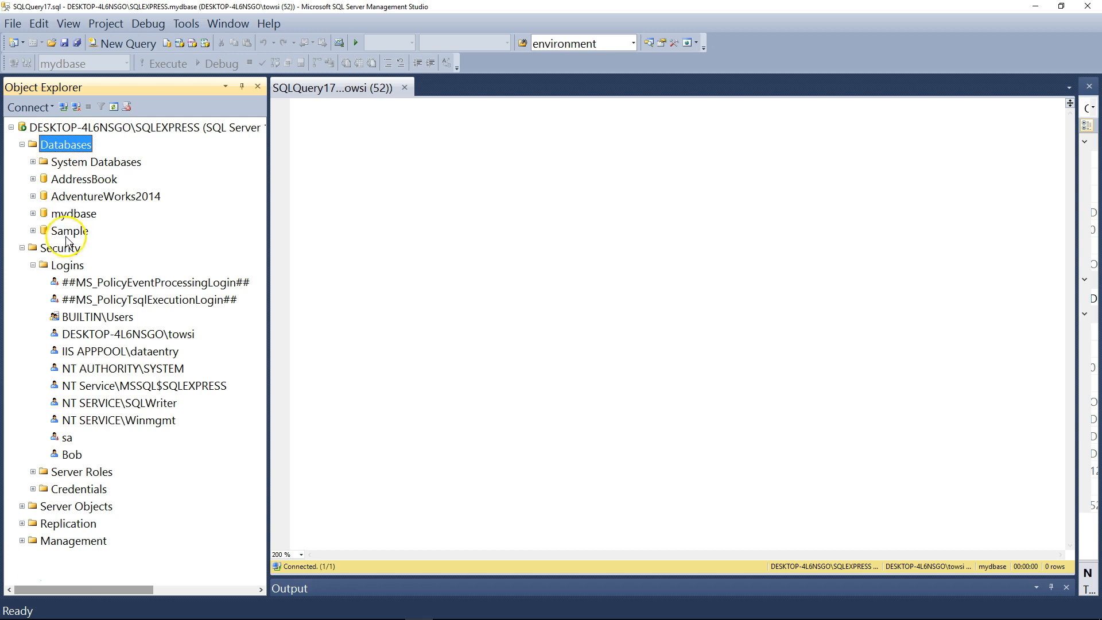
{"action": "double_click", "coordinate": [70, 213]}
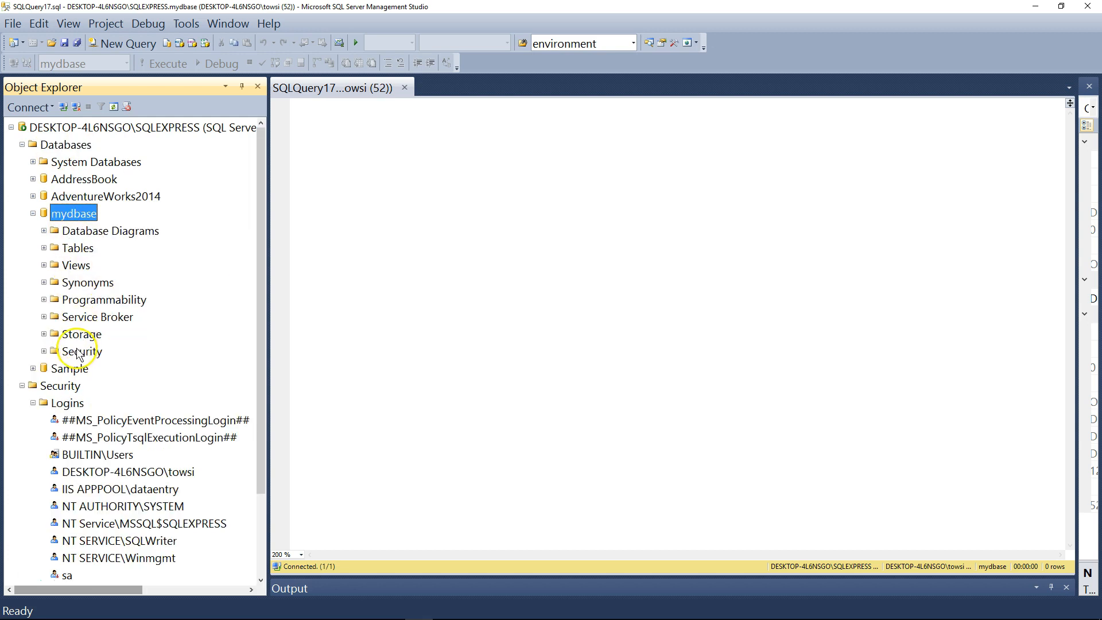
{"action": "double_click", "coordinate": [80, 352]}
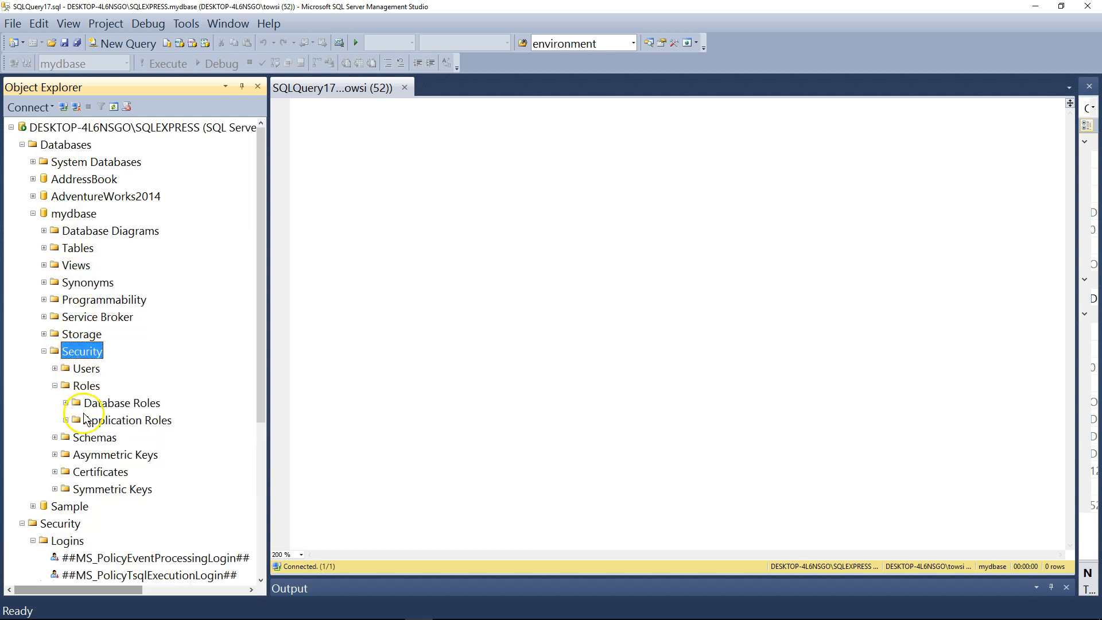
{"action": "double_click", "coordinate": [88, 367]}
{"action": "left_click", "coordinate": [94, 490]}
{"action": "left_click_drag", "start_coordinate": [260, 249], "coordinate": [252, 319]}
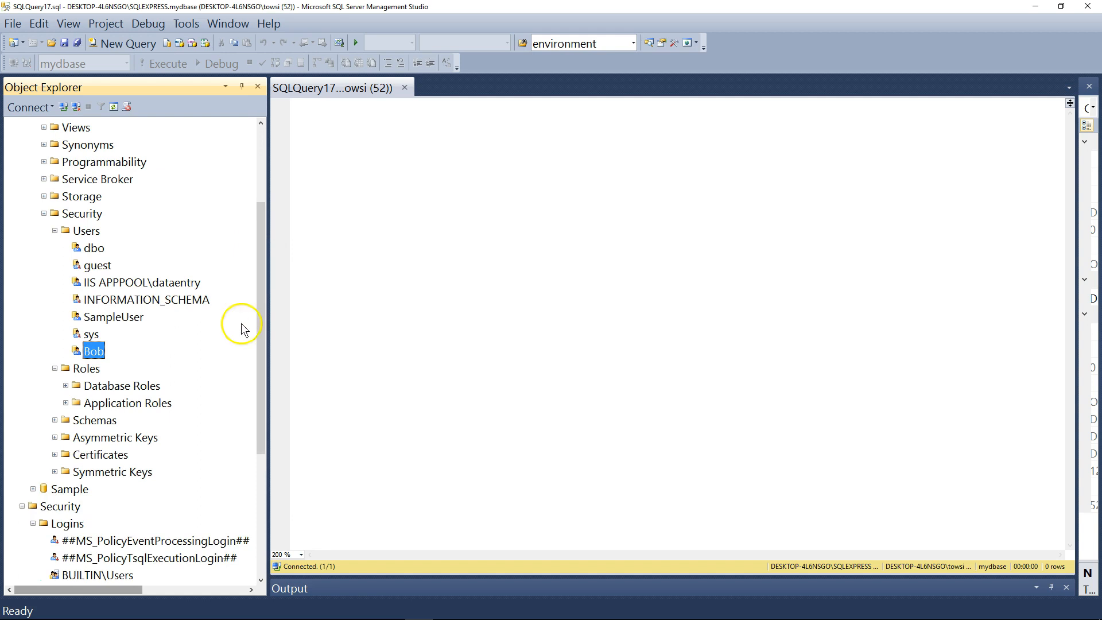
Check the role members in the properties of mydbase's SelectEmployeesInsertCustomers database role, then close the properties
{"action": "double_click", "coordinate": [109, 385]}
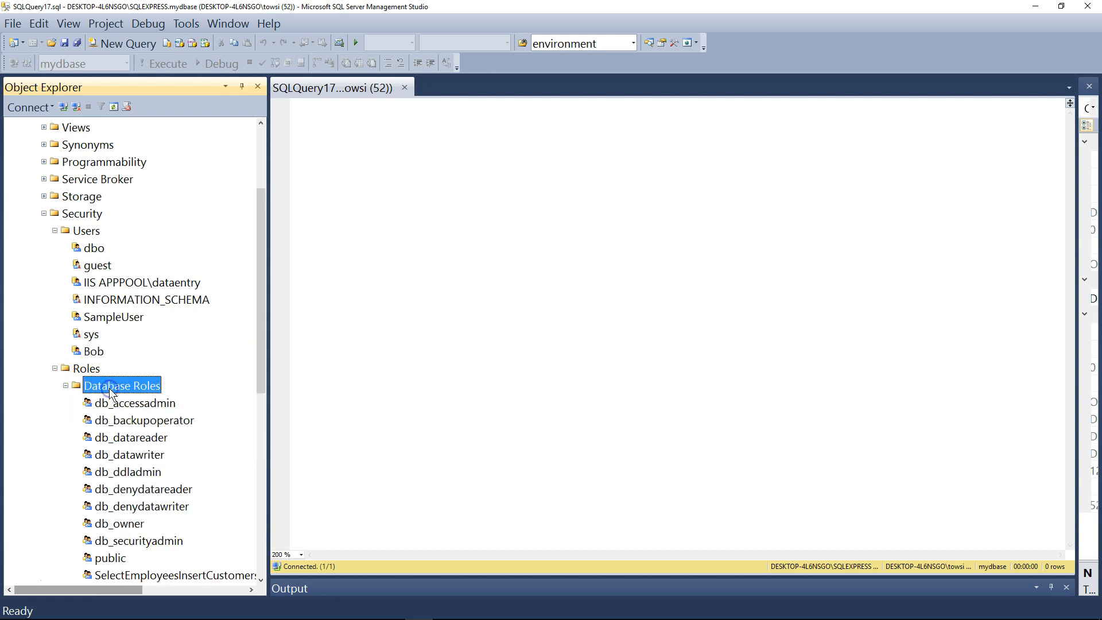
{"action": "left_click_drag", "start_coordinate": [259, 332], "coordinate": [302, 393]}
{"action": "right_click", "coordinate": [211, 457]}
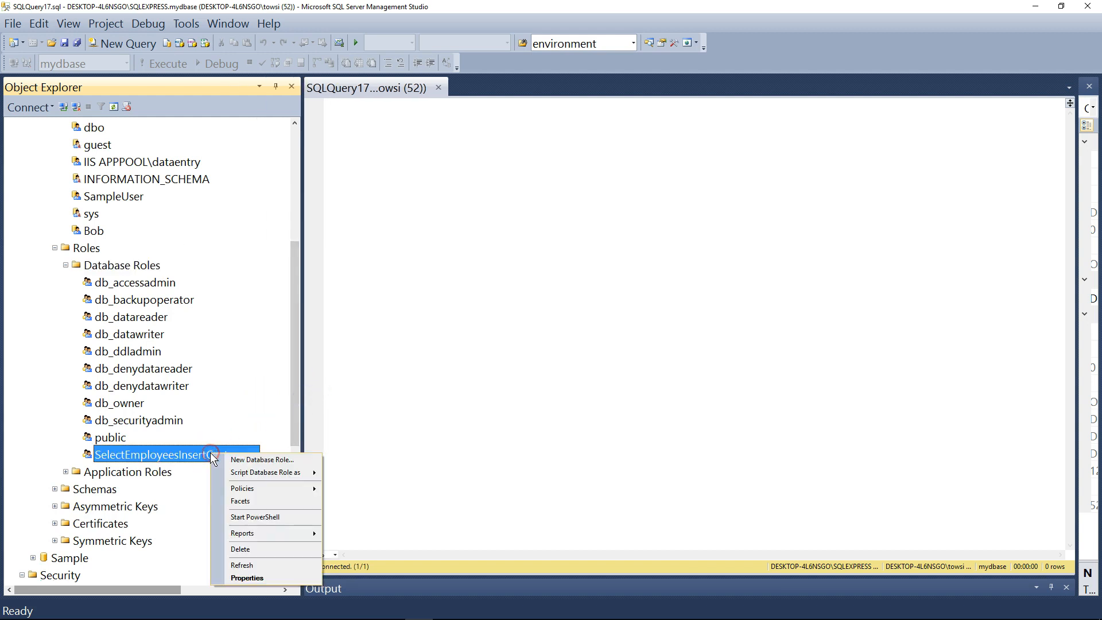
{"action": "left_click", "coordinate": [275, 580]}
{"action": "left_click", "coordinate": [276, 578]}
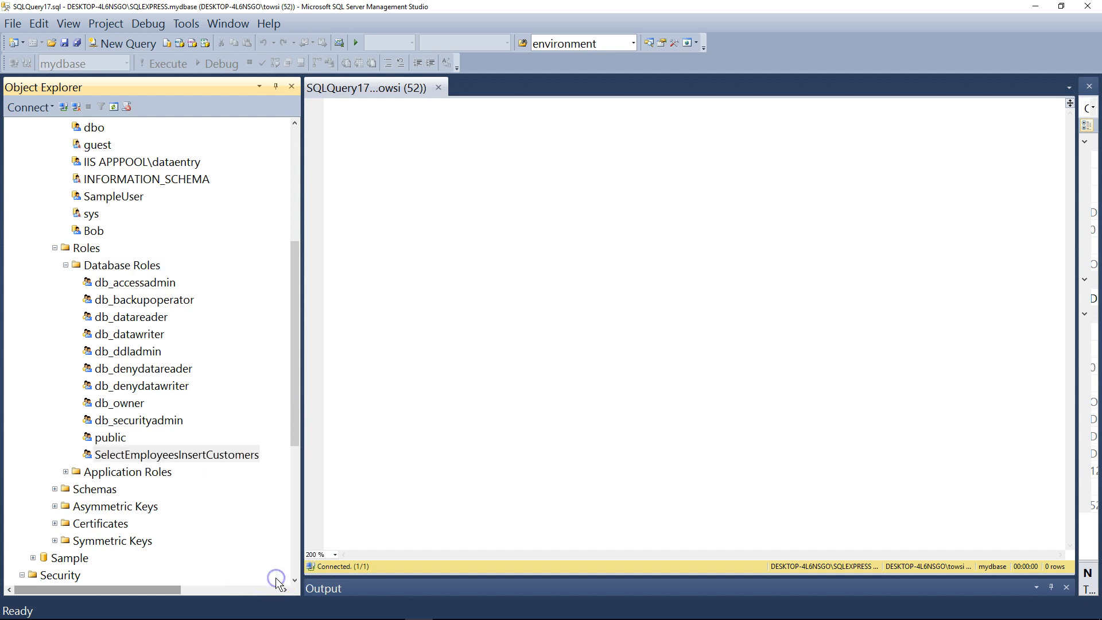
{"action": "left_click", "coordinate": [362, 225]}
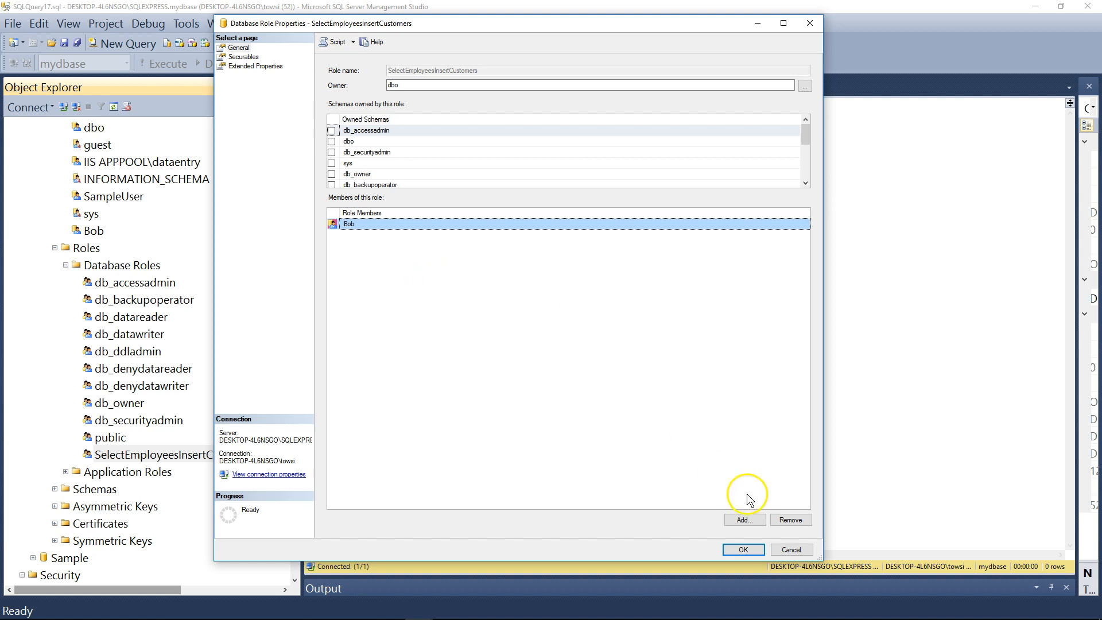
{"action": "left_click", "coordinate": [746, 549]}
Collapse the mydbase, Databases and server-level Security nodes in the object tree
{"action": "left_click", "coordinate": [356, 119]}
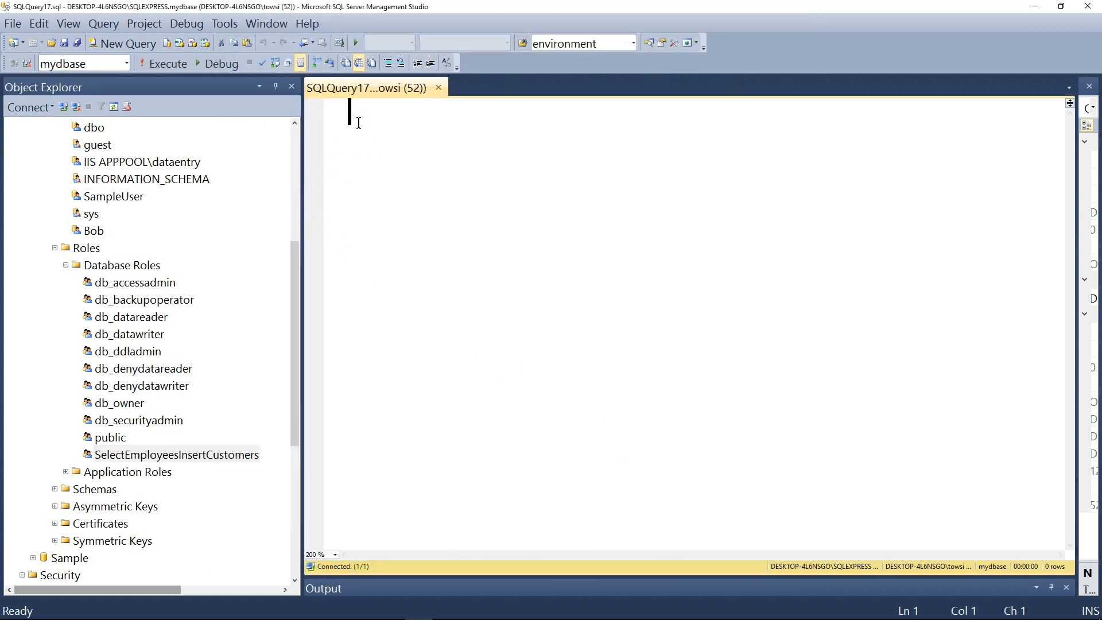
{"action": "left_click", "coordinate": [292, 136]}
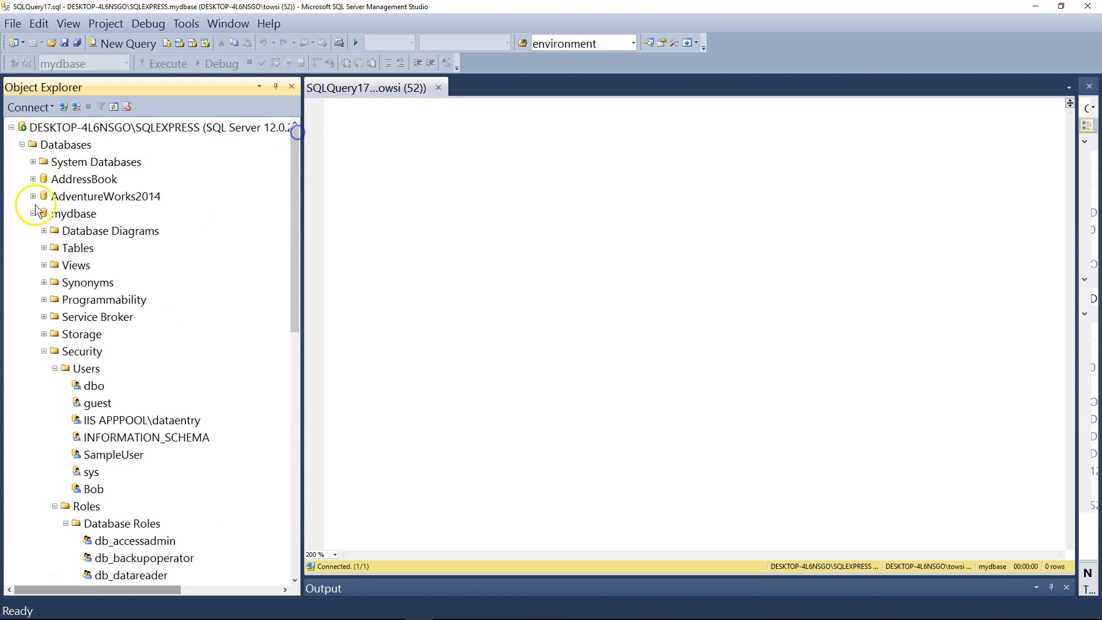
{"action": "left_click", "coordinate": [32, 213]}
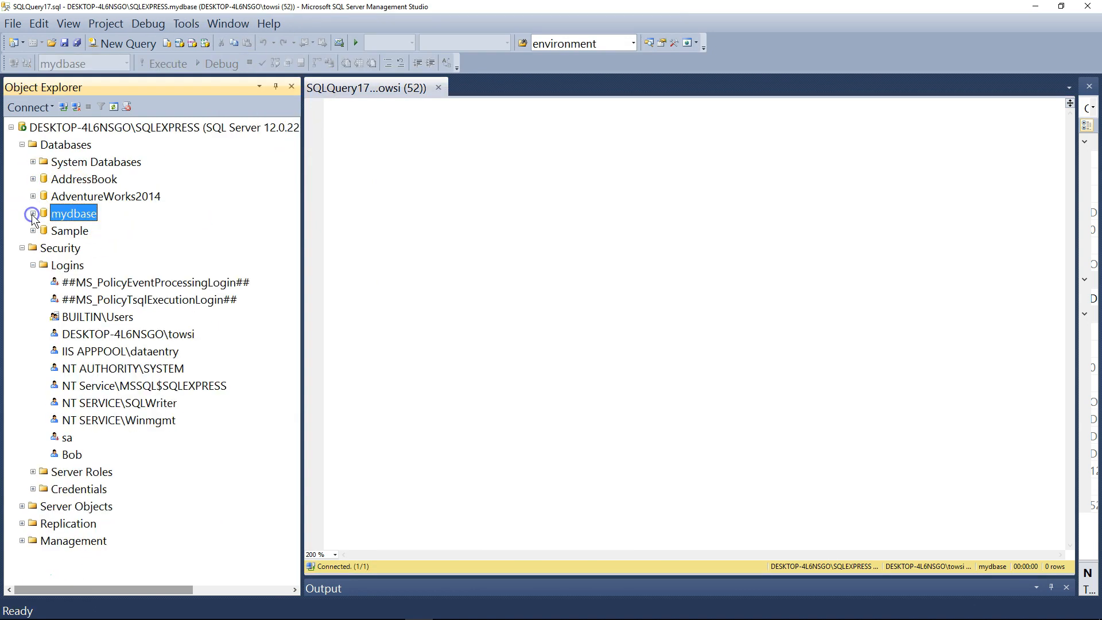
{"action": "left_click", "coordinate": [22, 145]}
{"action": "left_click", "coordinate": [22, 162]}
{"action": "left_click", "coordinate": [112, 245]}
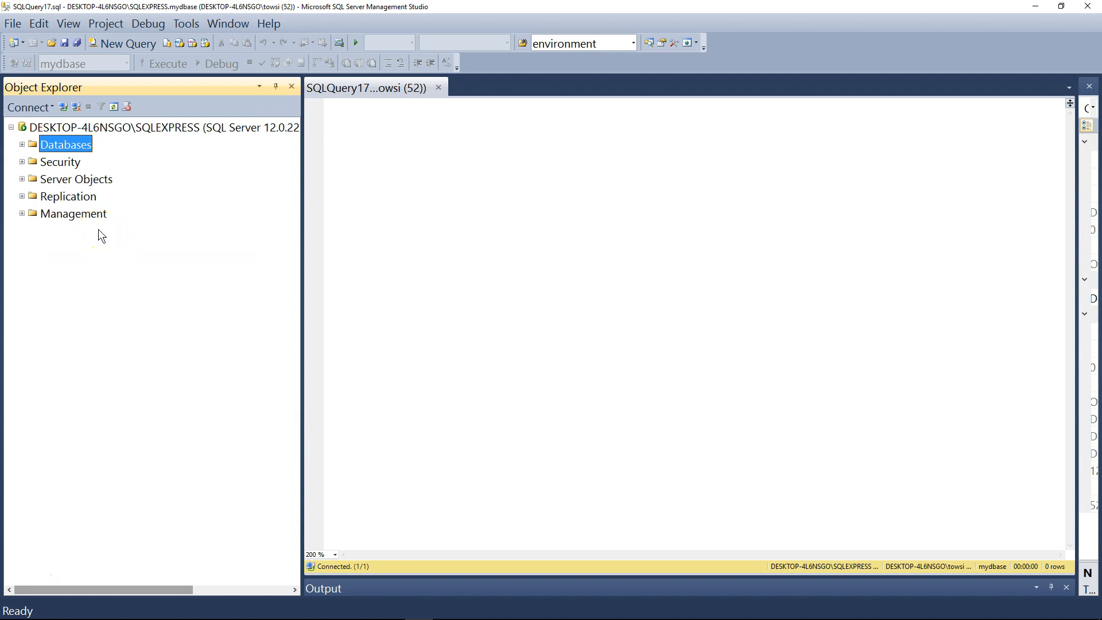
Open a second connection to the SQLEXPRESS server with SQL Server Authentication as the new login, entering its account password
{"action": "left_click", "coordinate": [63, 107]}
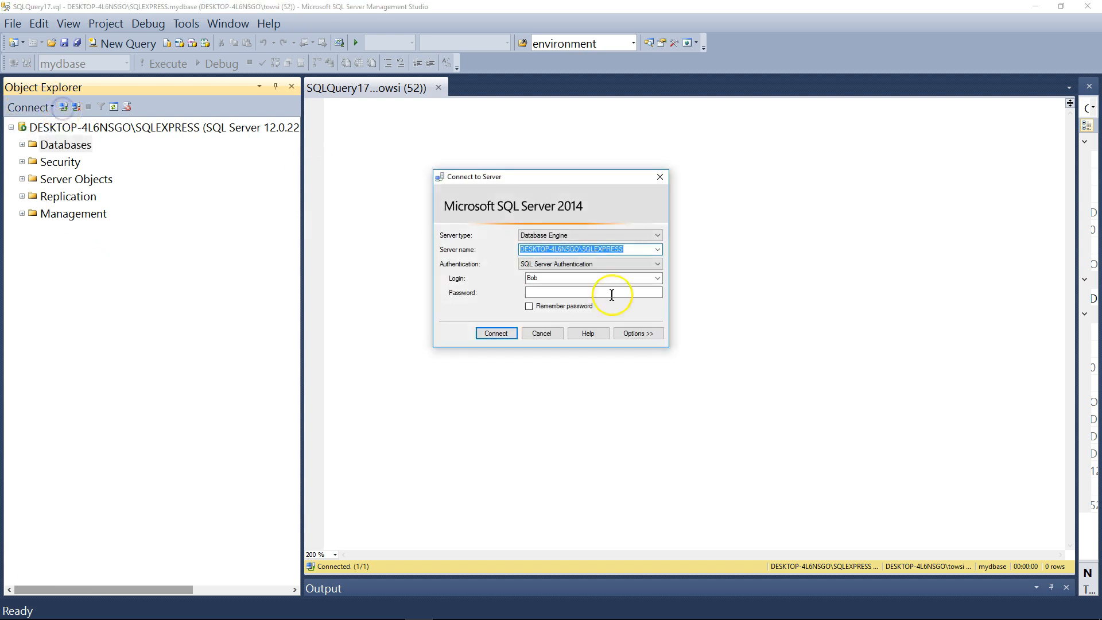
{"action": "left_click", "coordinate": [622, 276]}
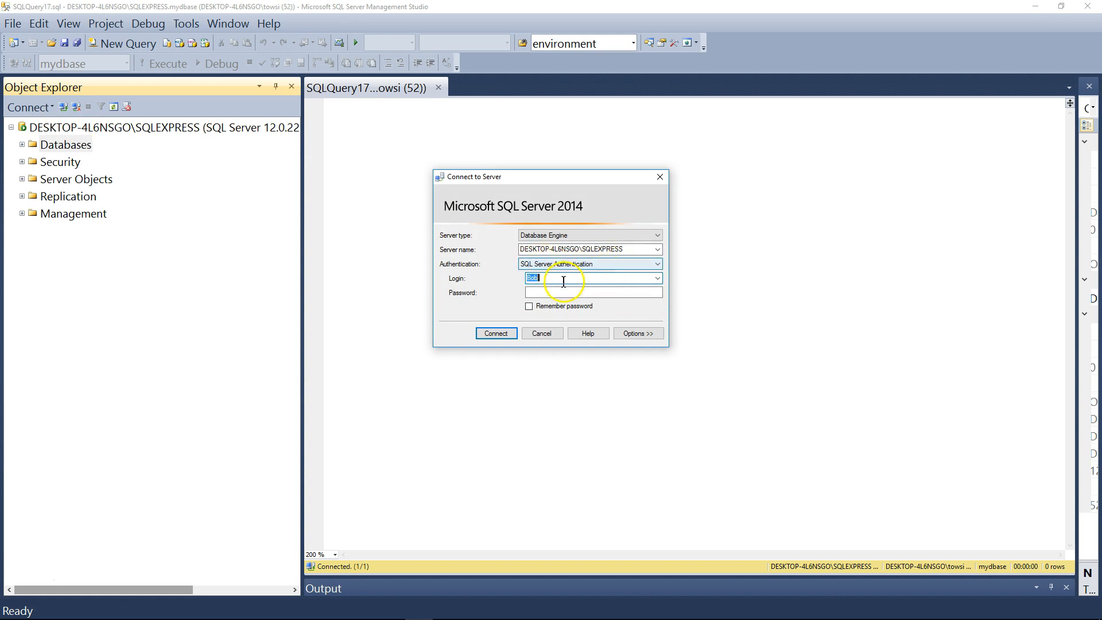
{"action": "left_click", "coordinate": [550, 294]}
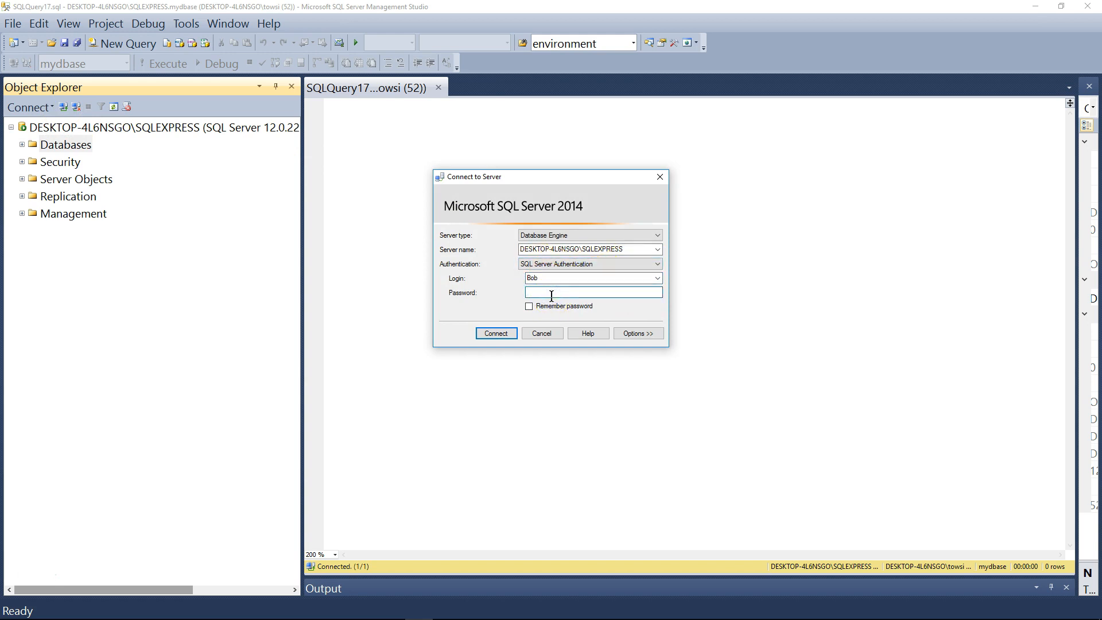
{"action": "type", "text": "*"}
{"action": "left_click", "coordinate": [496, 333]}
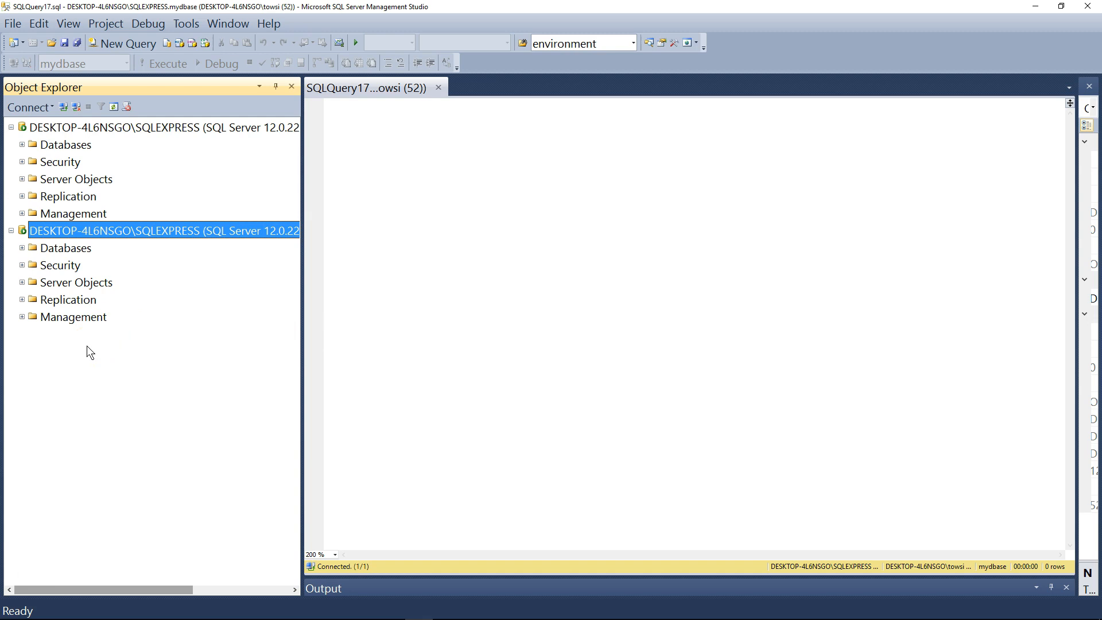
Widen Object Explorer enough to show the login name on the second server connection
{"action": "left_click", "coordinate": [895, 458]}
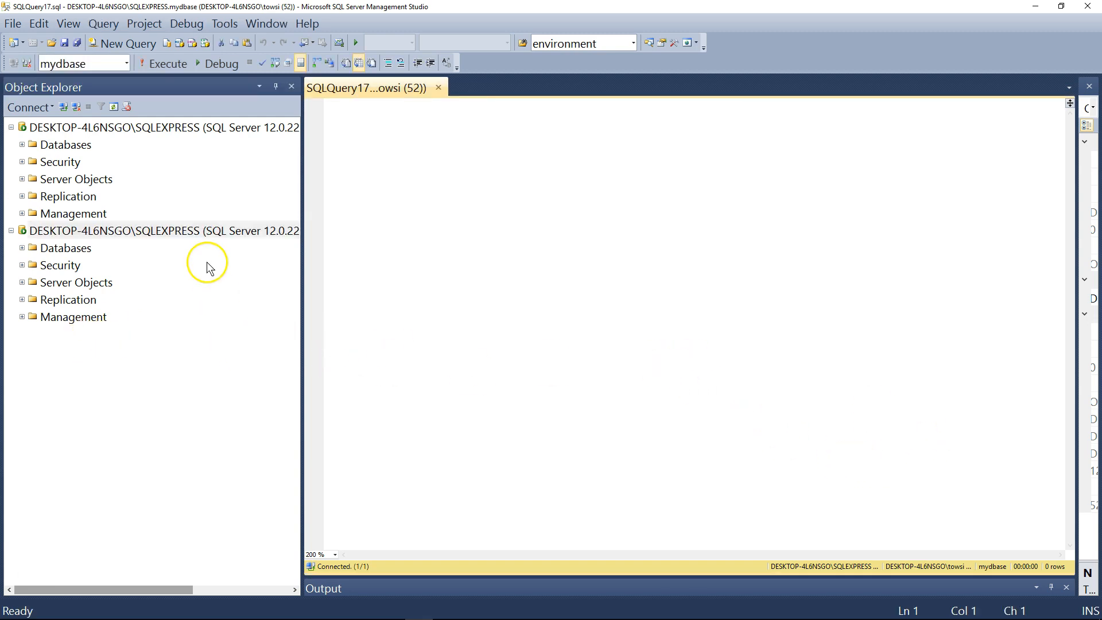
{"action": "left_click", "coordinate": [204, 235]}
{"action": "left_click_drag", "start_coordinate": [304, 212], "coordinate": [570, 214]}
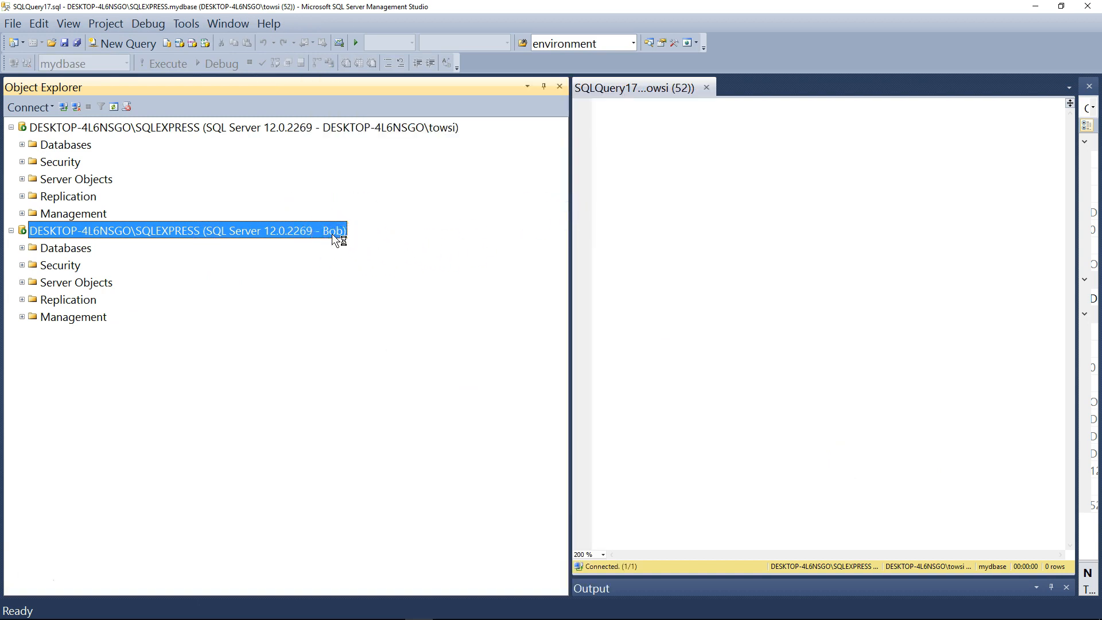
{"action": "left_click_drag", "start_coordinate": [574, 191], "coordinate": [381, 197]}
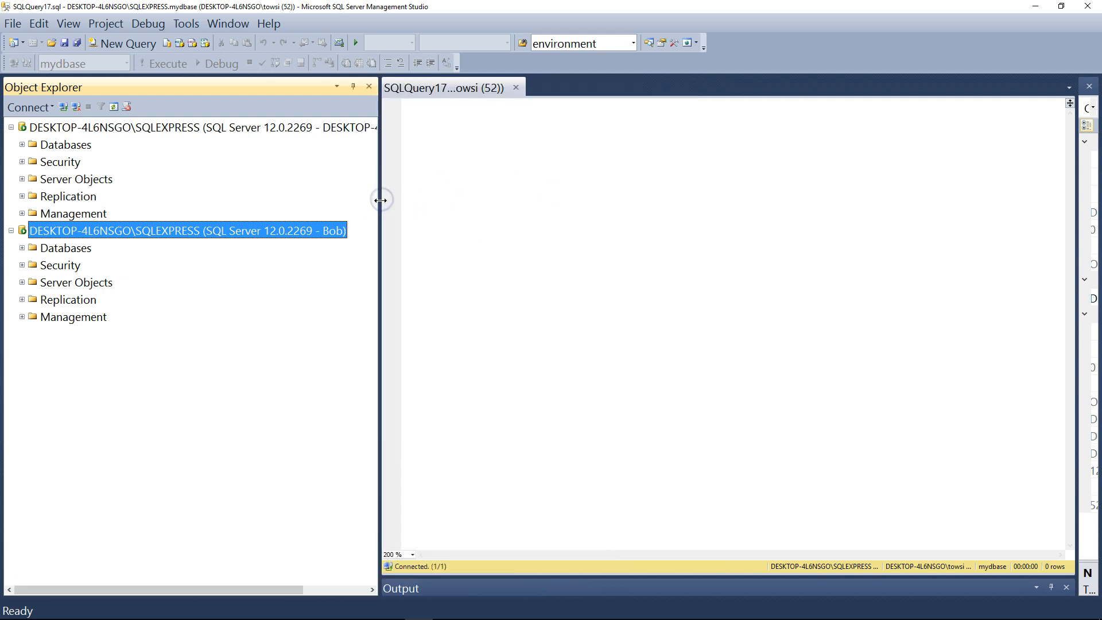
{"action": "left_click", "coordinate": [502, 244]}
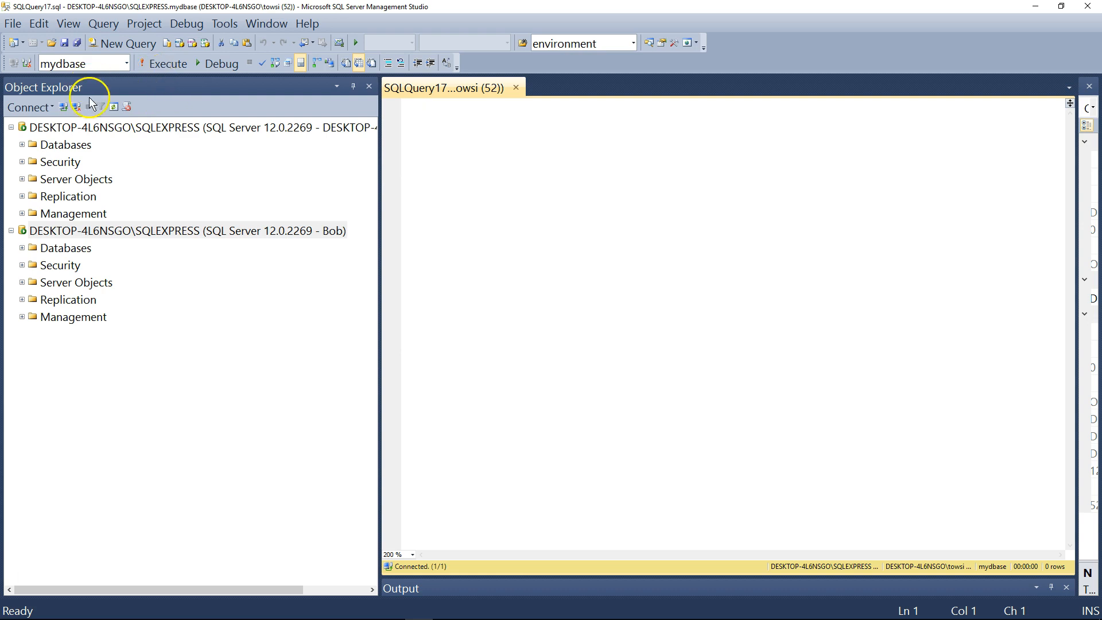
Open a new query on the new login's connection and close the older query of the Windows login
{"action": "left_click", "coordinate": [154, 230]}
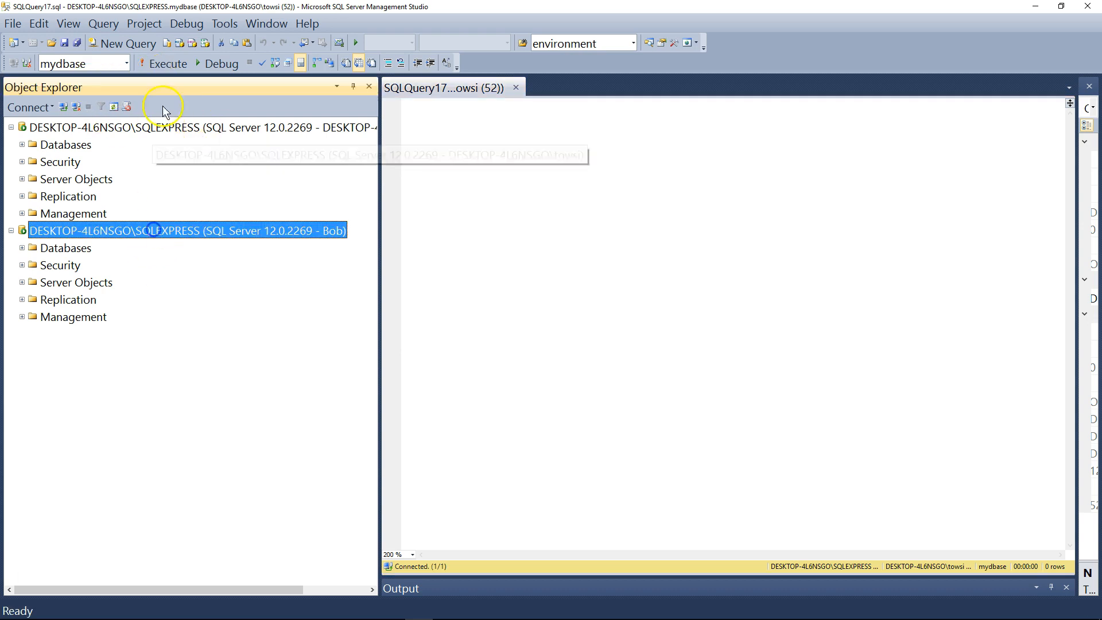
{"action": "left_click", "coordinate": [127, 44]}
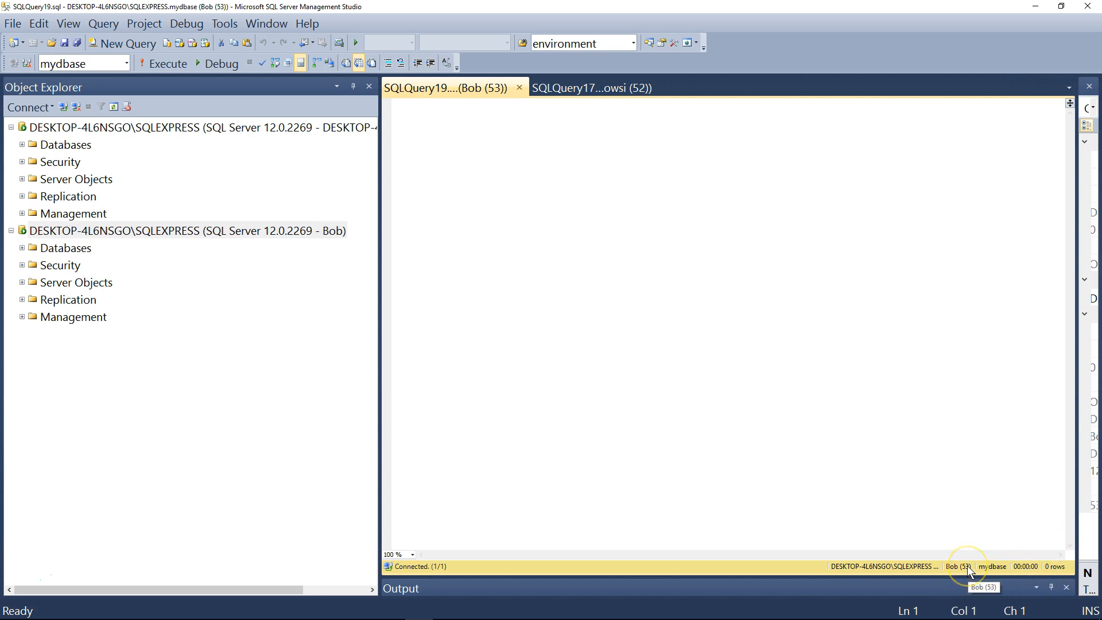
{"action": "left_click", "coordinate": [660, 87]}
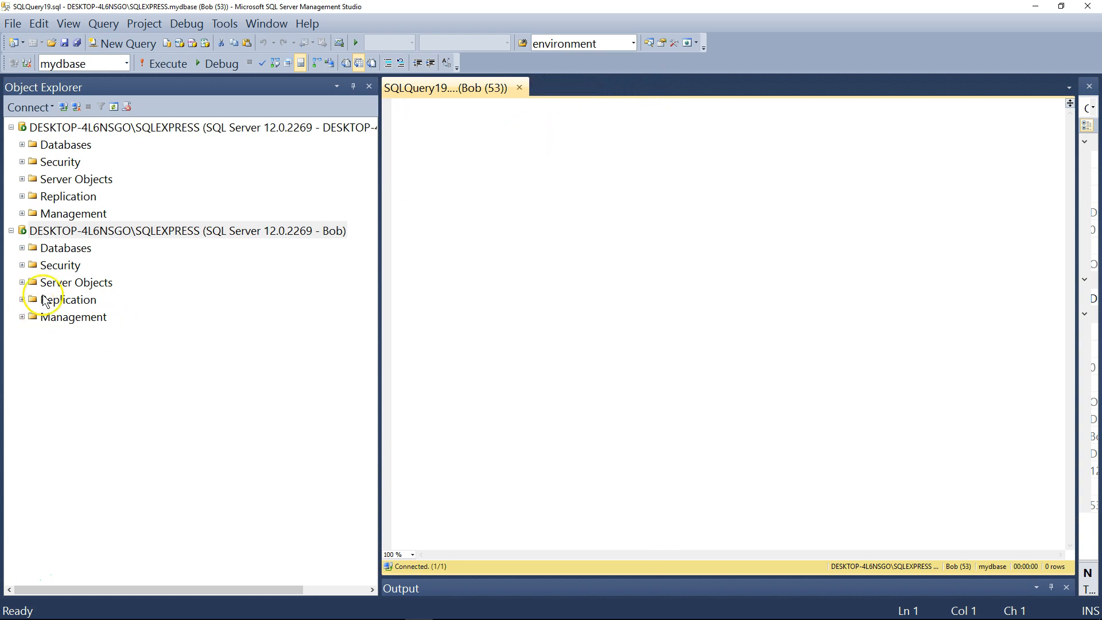
Expand Databases, mydbase and Tables under the new login's connection and locate the dbo.customers$ and dbo.Employees tables
{"action": "left_click", "coordinate": [22, 248]}
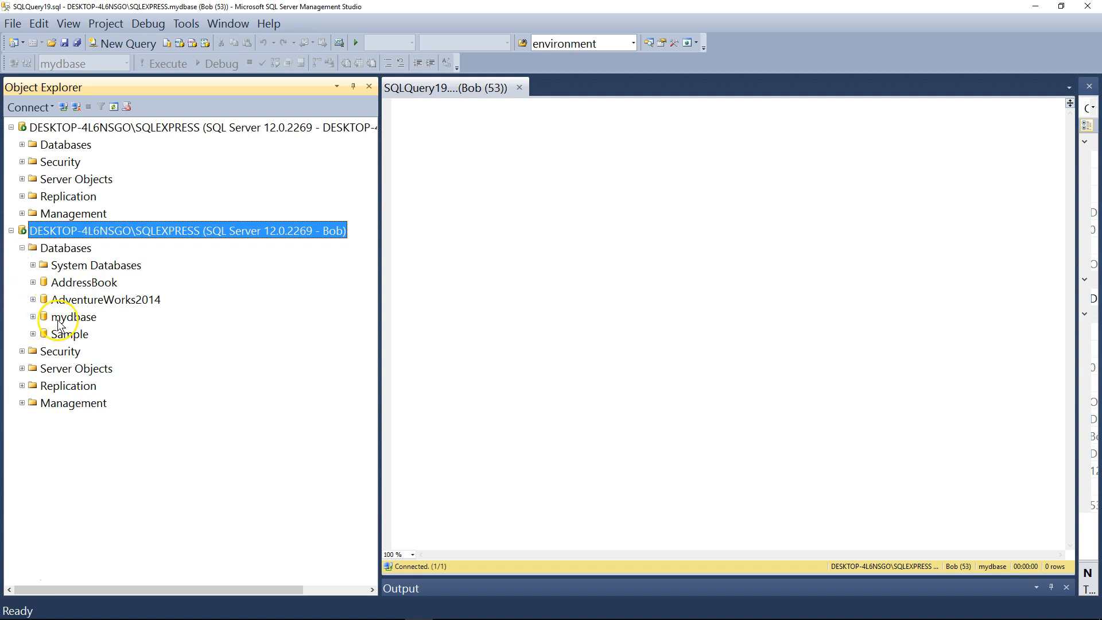
{"action": "double_click", "coordinate": [59, 319]}
{"action": "double_click", "coordinate": [78, 351]}
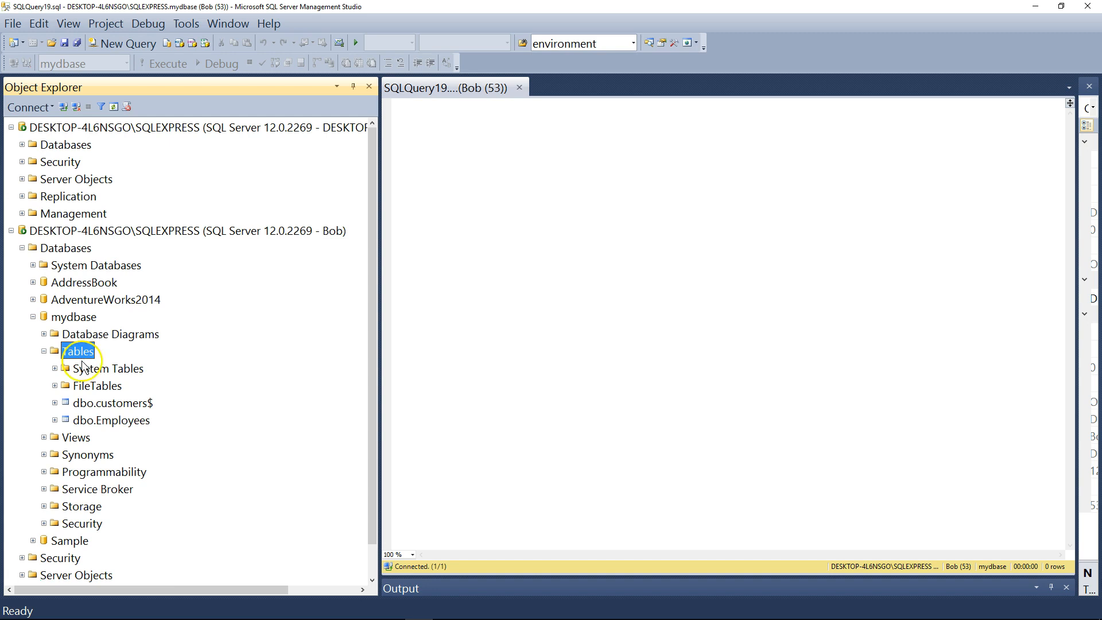
{"action": "double_click", "coordinate": [107, 403]}
{"action": "left_click", "coordinate": [54, 403]}
{"action": "left_click", "coordinate": [106, 422]}
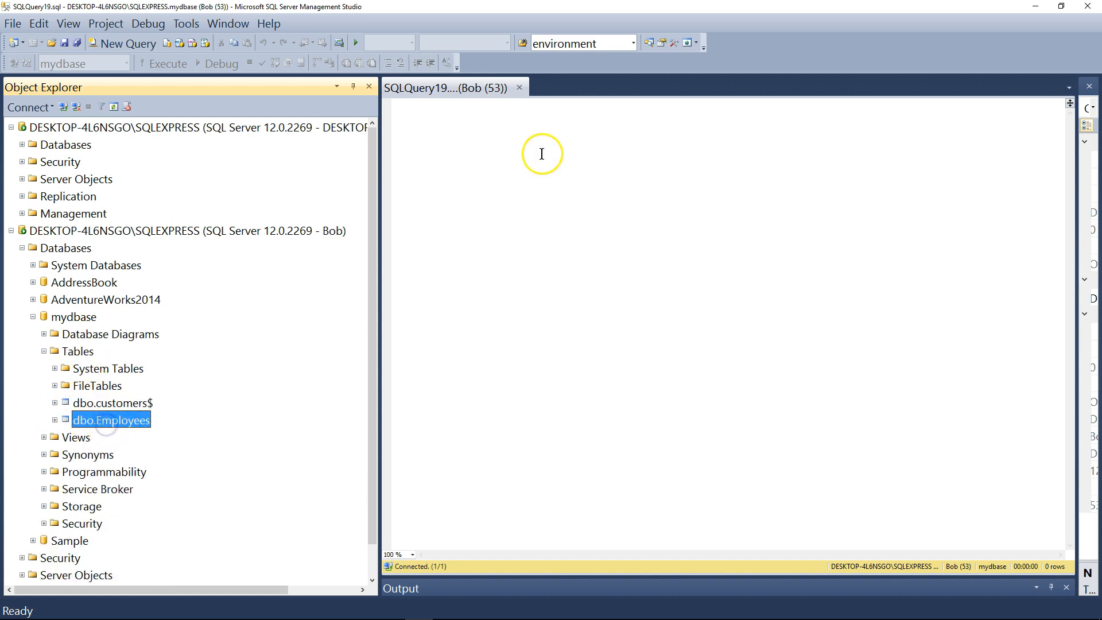
Set the query editor's zoom to 200 %
{"action": "left_click", "coordinate": [462, 131]}
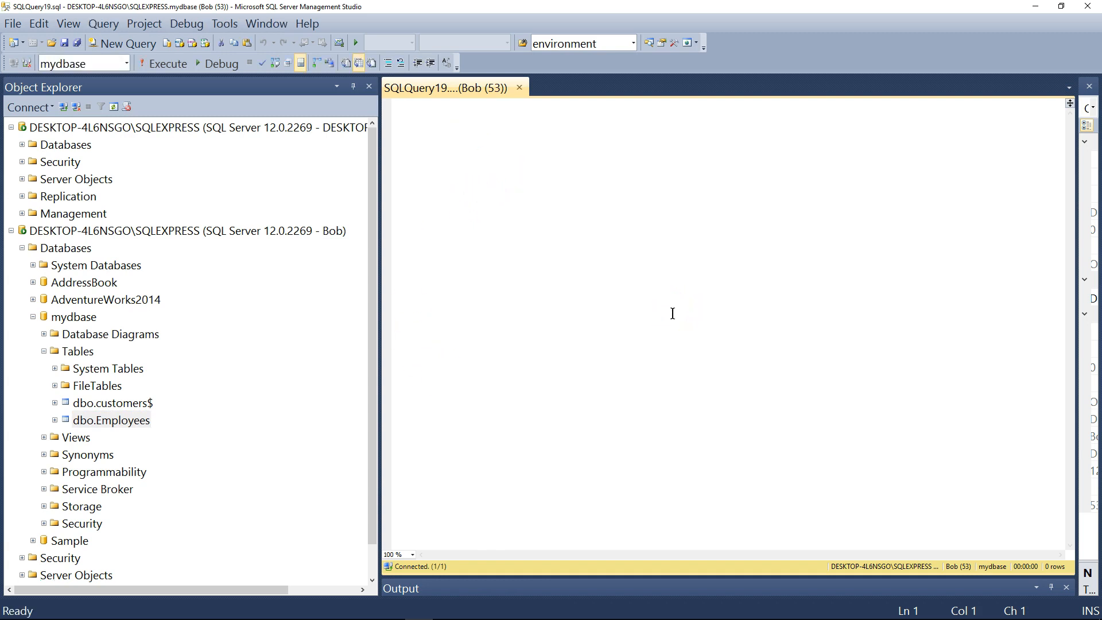
{"action": "left_click", "coordinate": [653, 485]}
{"action": "double_click", "coordinate": [396, 552]}
{"action": "type", "text": "200"}
{"action": "key", "text": "Return"}
{"action": "left_click", "coordinate": [449, 114]}
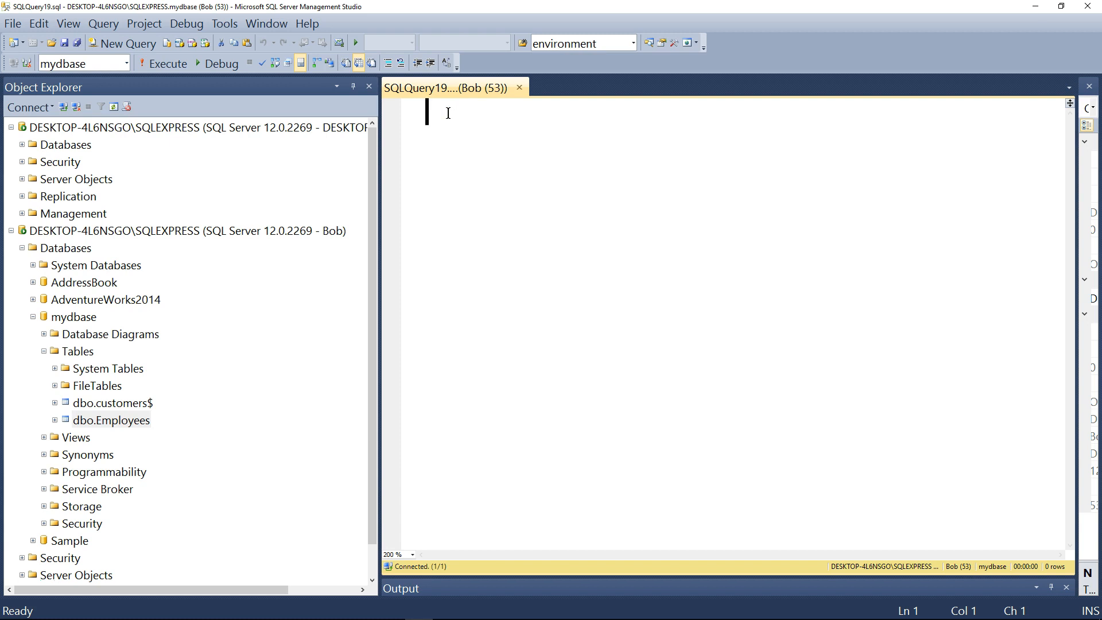
Write the statements "use mydbase" and "go" on two lines of the query and execute them
{"action": "left_click", "coordinate": [444, 122]}
{"action": "type", "text": "use mydbase"}
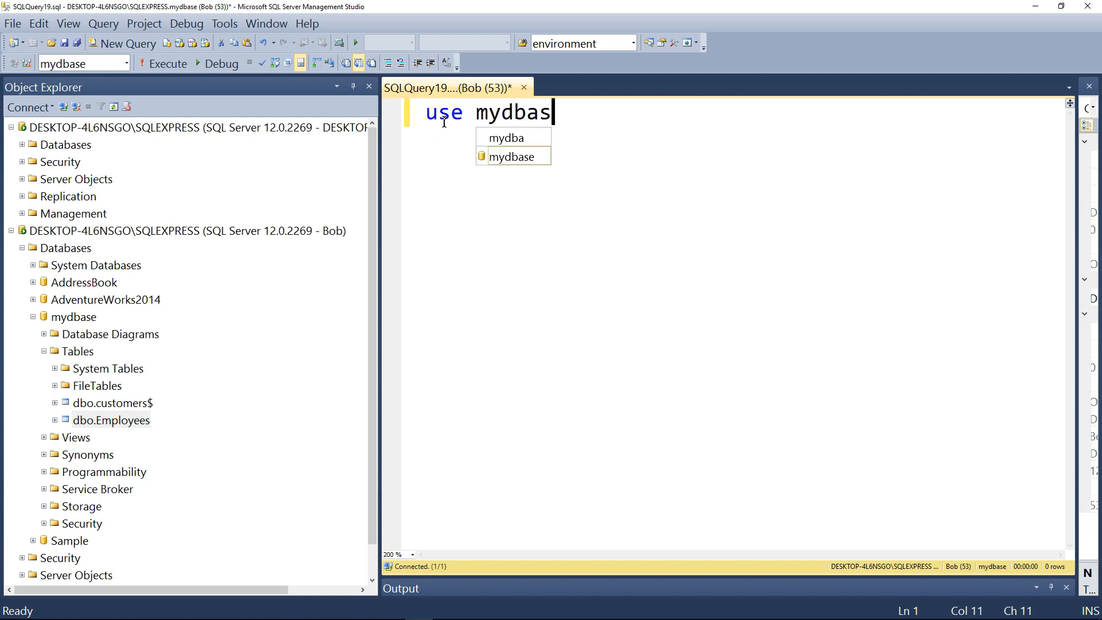
{"action": "key", "text": "Return"}
{"action": "type", "text": "go"}
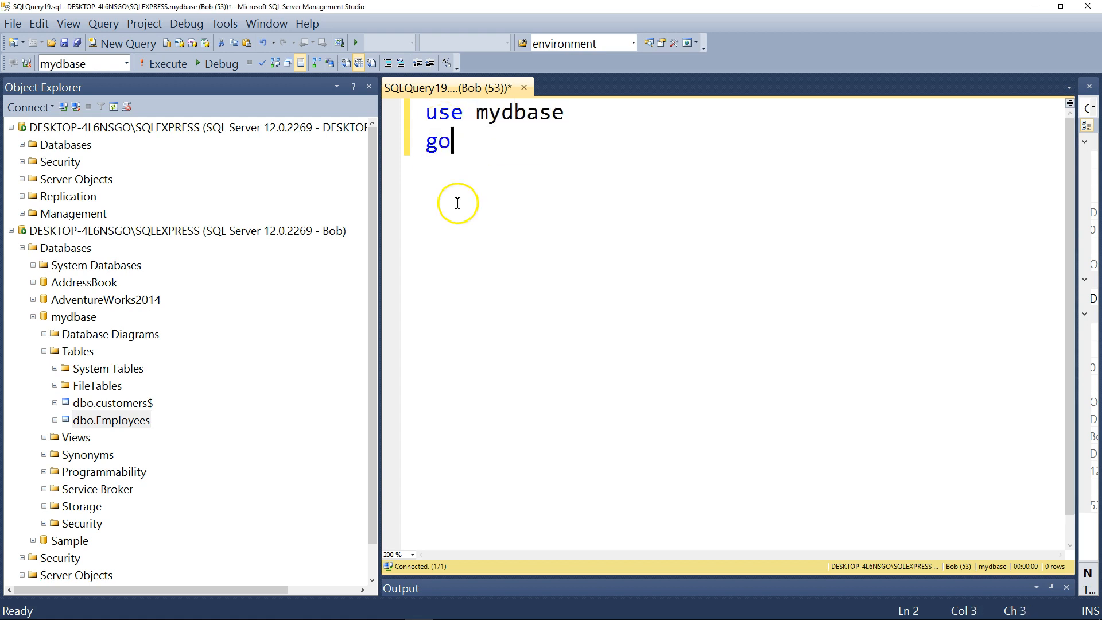
{"action": "key", "text": "ctrl+a"}
{"action": "left_click", "coordinate": [163, 61]}
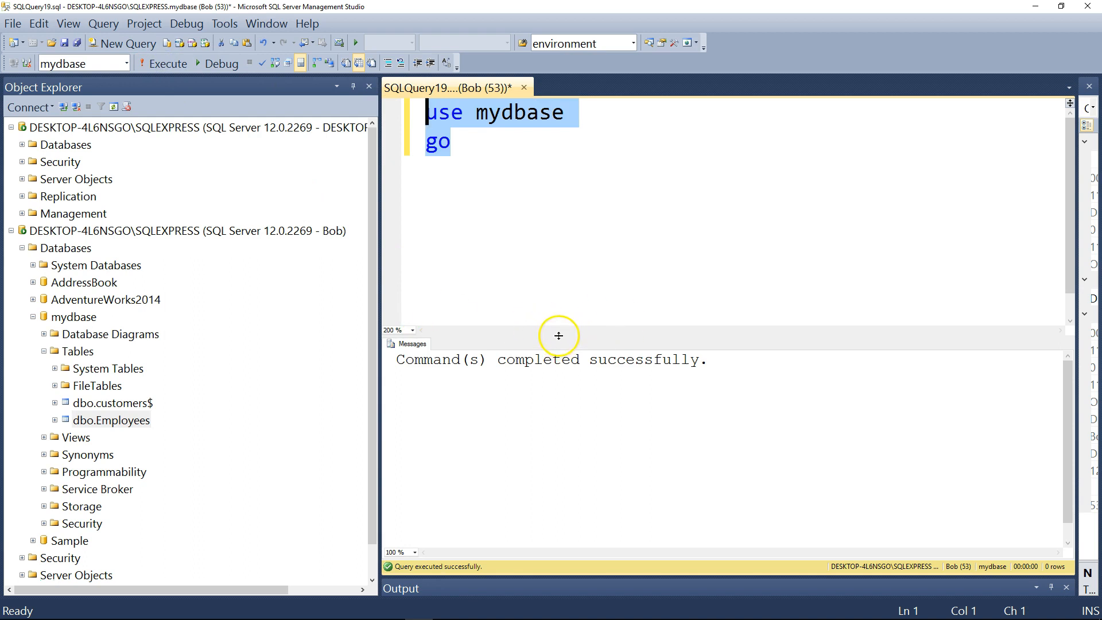
Close the query containing "use mydbase" without saving its changes
{"action": "left_click_drag", "start_coordinate": [569, 334], "coordinate": [569, 428]}
{"action": "left_click", "coordinate": [495, 142]}
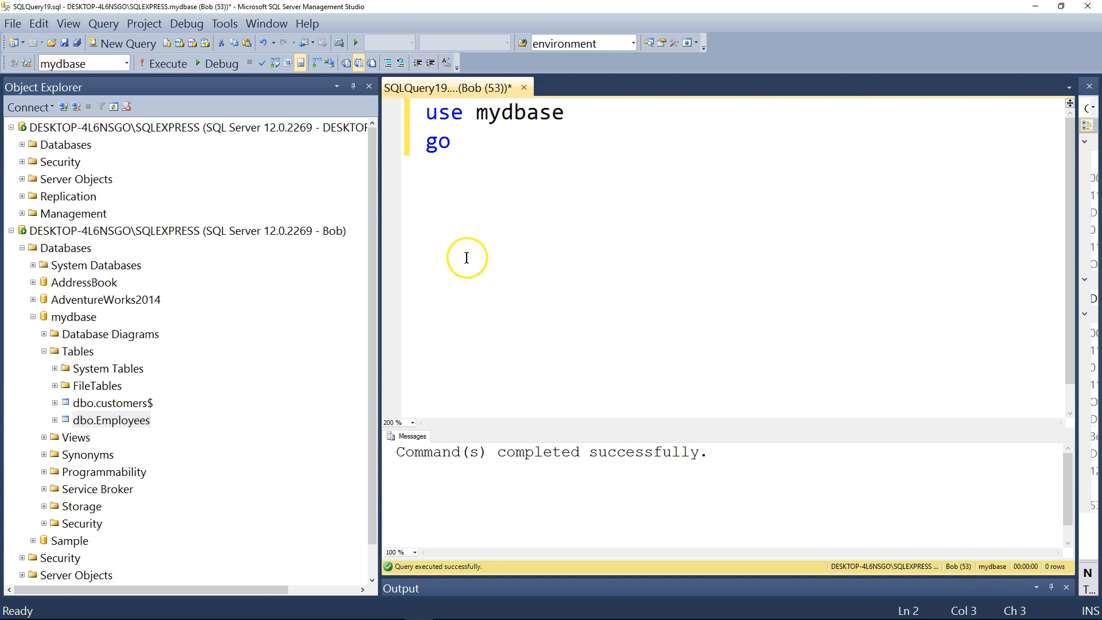
{"action": "left_click", "coordinate": [523, 87]}
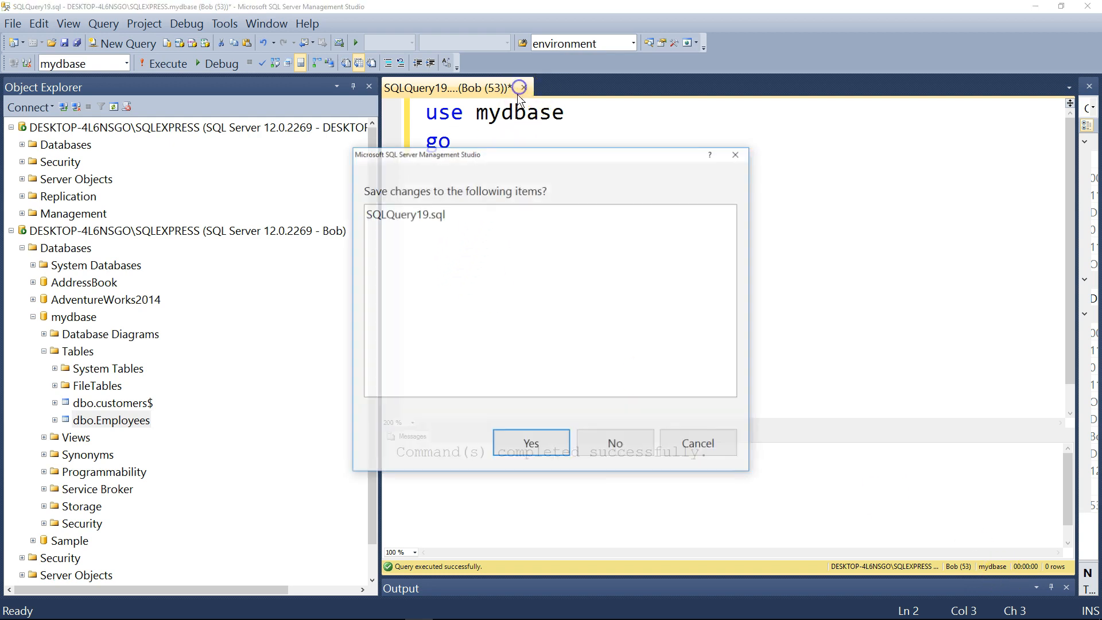
{"action": "left_click", "coordinate": [602, 445]}
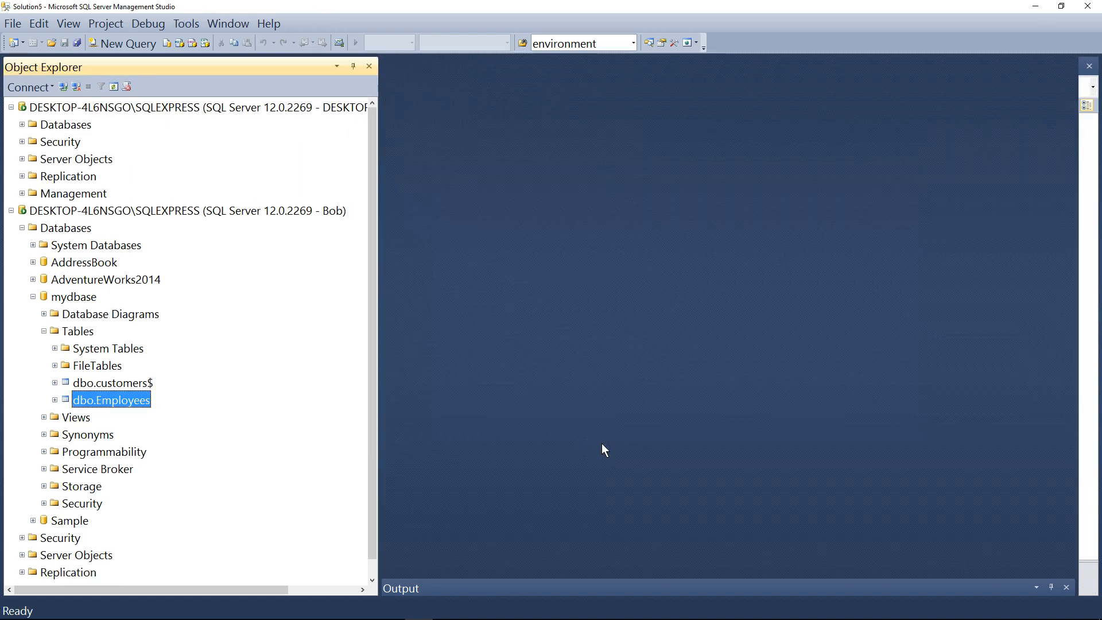
Open a new query on the new login's connection and set its editor zoom to 200 %
{"action": "left_click", "coordinate": [79, 212]}
{"action": "left_click", "coordinate": [115, 45]}
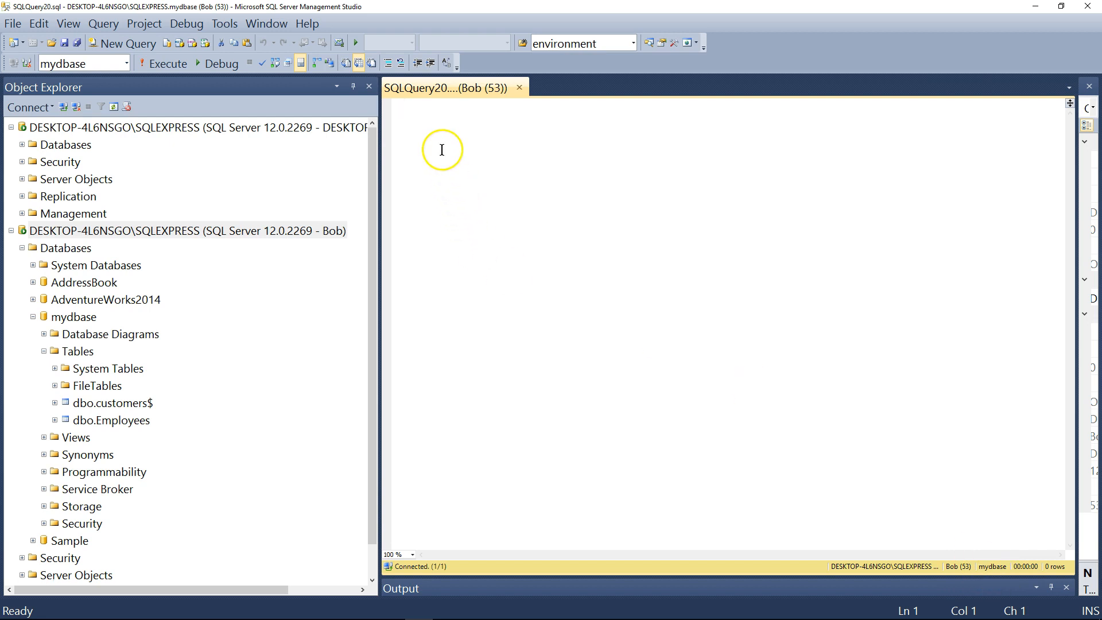
{"action": "left_click", "coordinate": [397, 555]}
{"action": "type", "text": "200"}
{"action": "key", "text": "Return"}
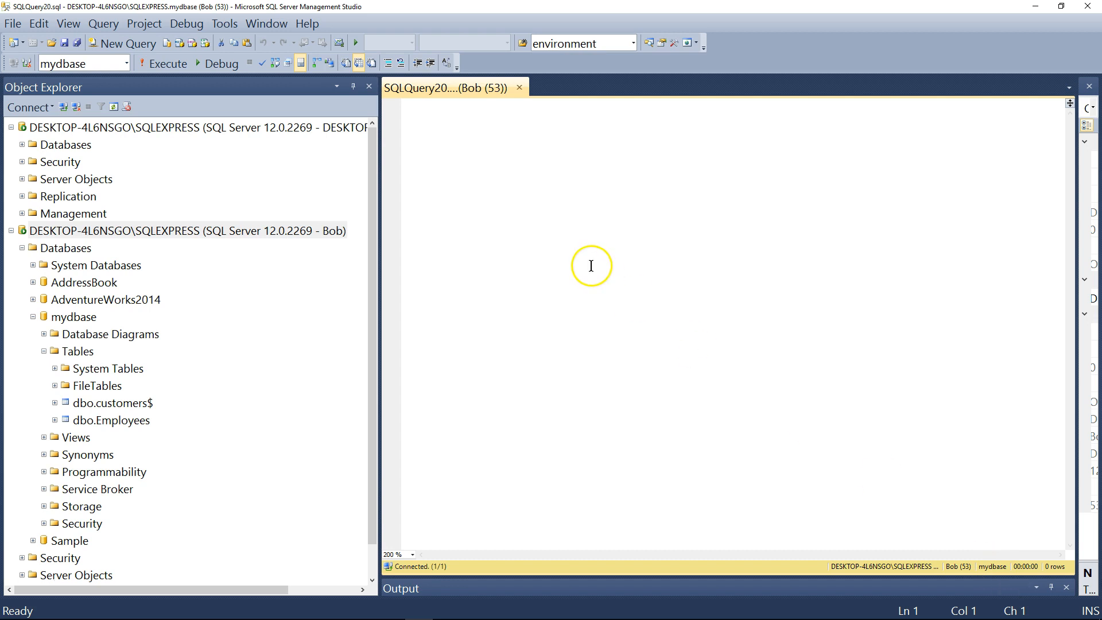
Write the query "select * from Employees" and execute it as the new login
{"action": "type", "text": "selec"}
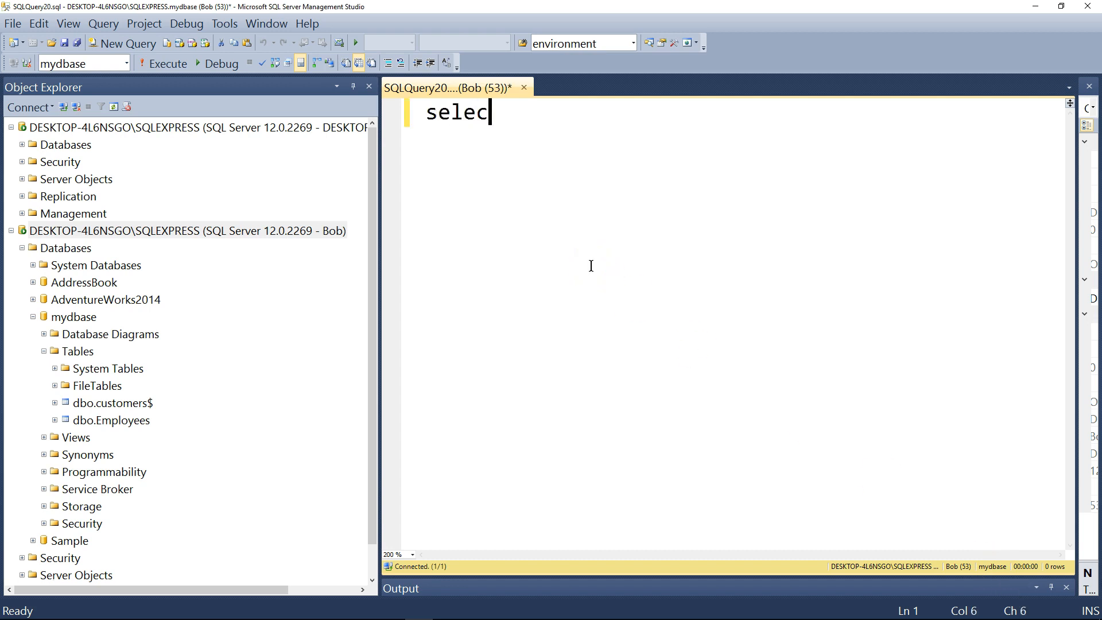
{"action": "type", "text": "t * from Emplo"}
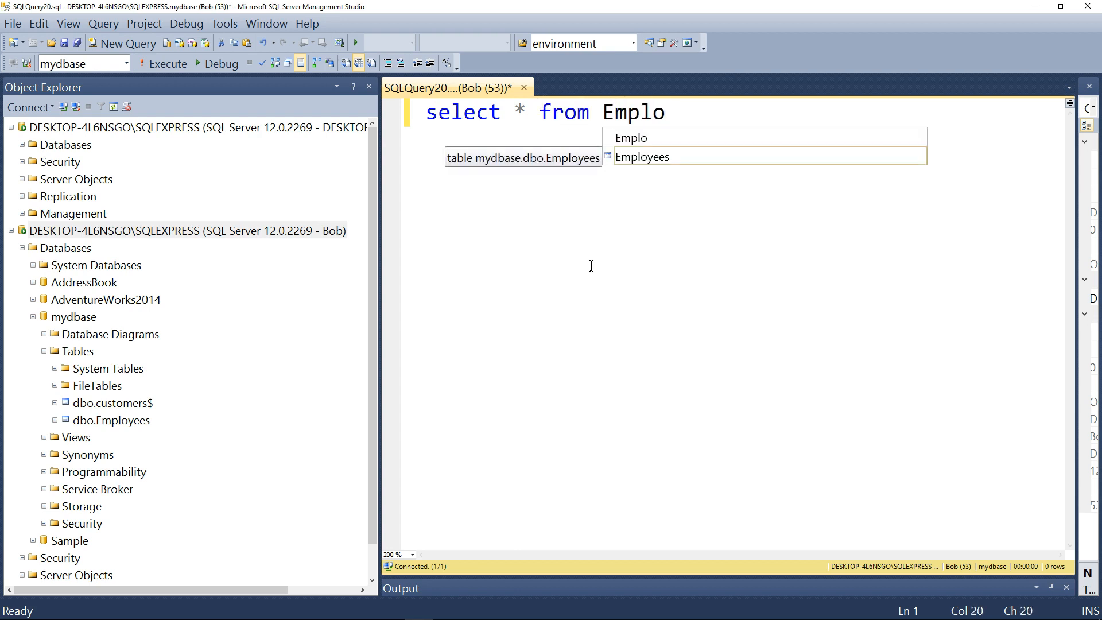
{"action": "left_click", "coordinate": [619, 157]}
{"action": "left_click_drag", "start_coordinate": [618, 157], "coordinate": [355, 112]}
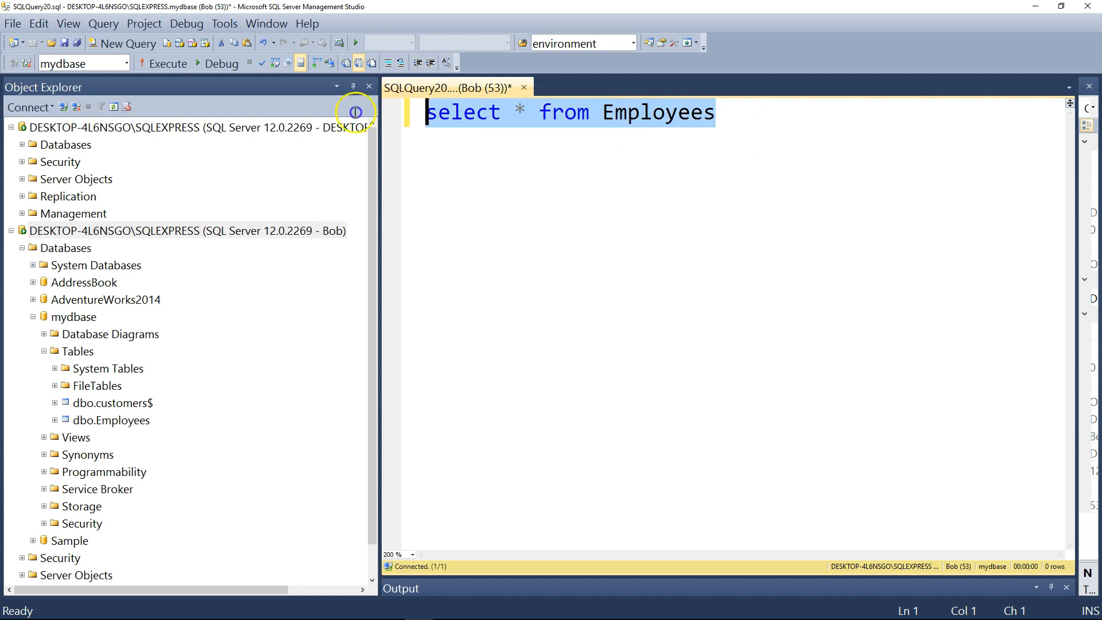
{"action": "left_click", "coordinate": [158, 66]}
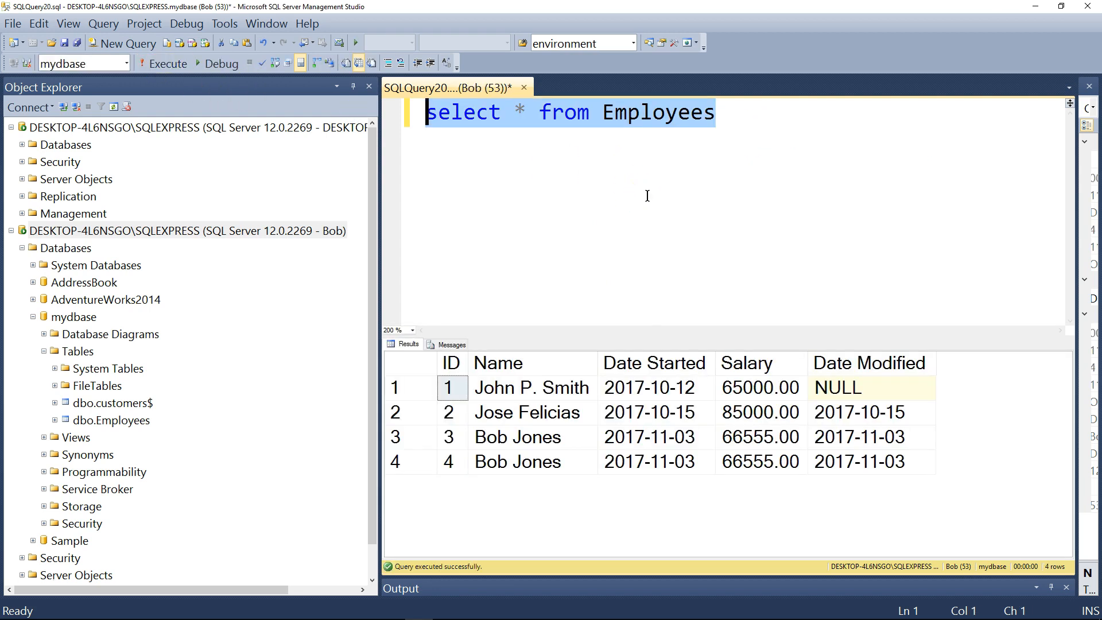
Enlarge the query editor area and add the second statement "select * from Customers$" below the Employees query
{"action": "left_click", "coordinate": [743, 113]}
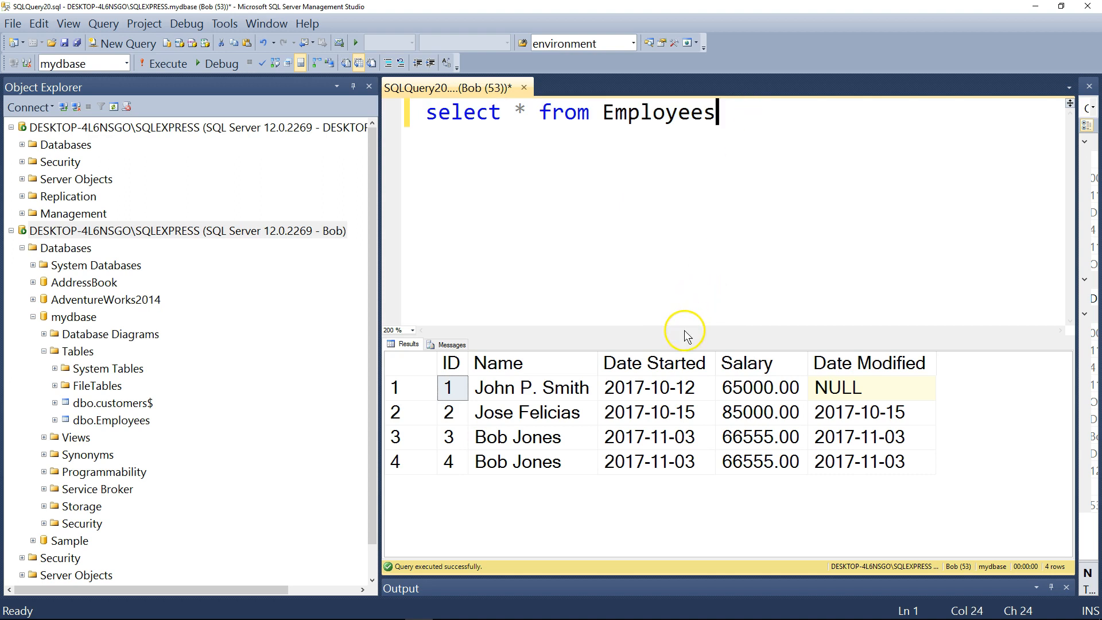
{"action": "left_click_drag", "start_coordinate": [684, 331], "coordinate": [685, 365]}
{"action": "key", "text": "Return"}
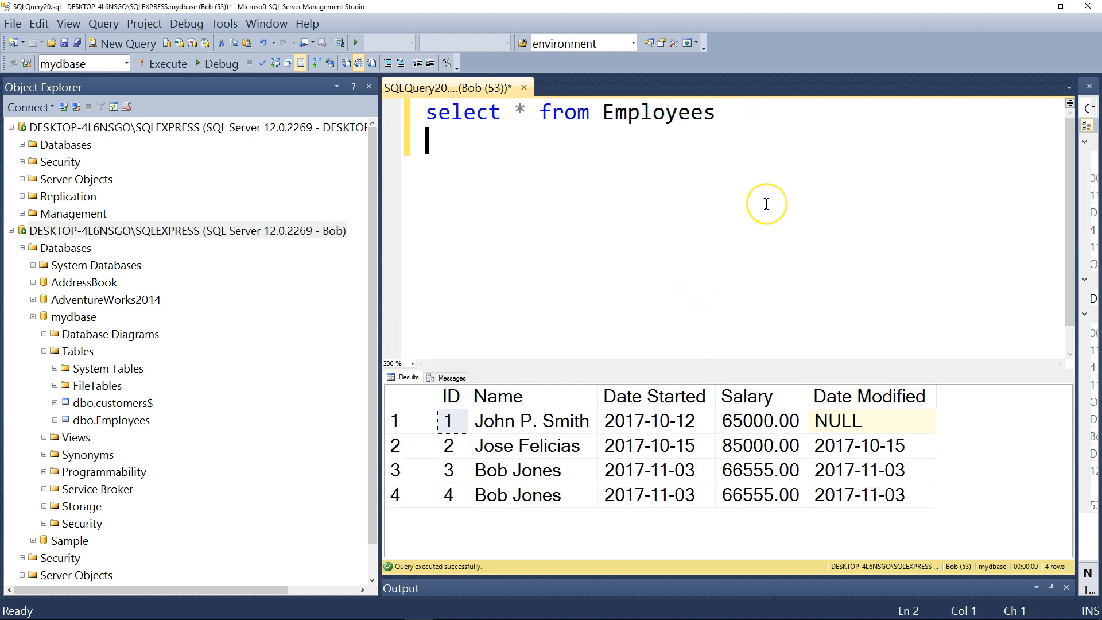
{"action": "type", "text": "select *"}
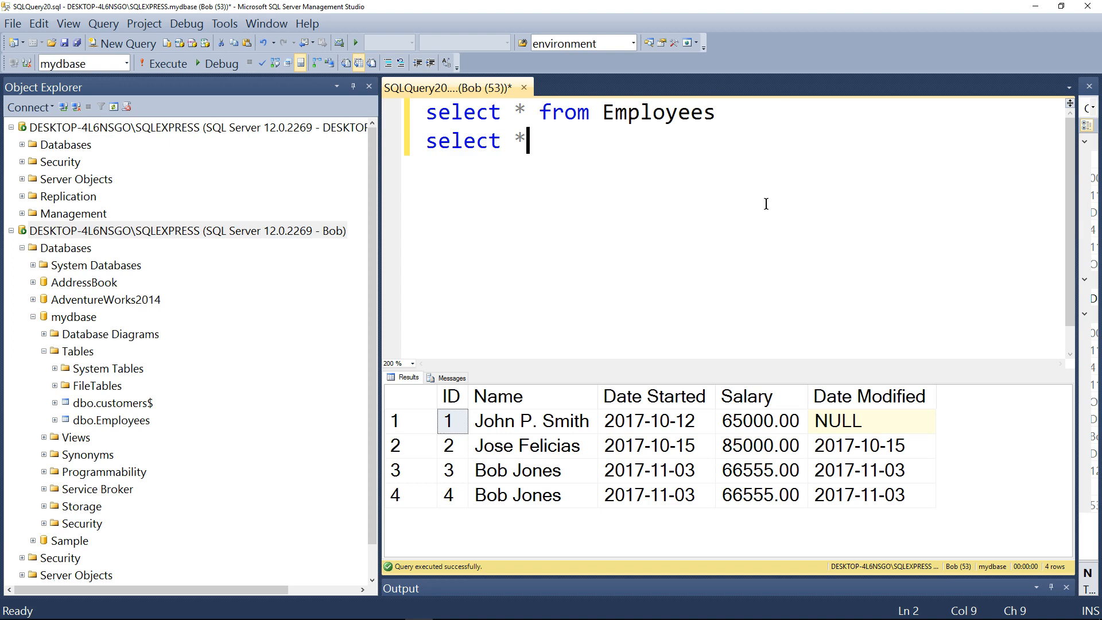
{"action": "type", "text": " from Cu"}
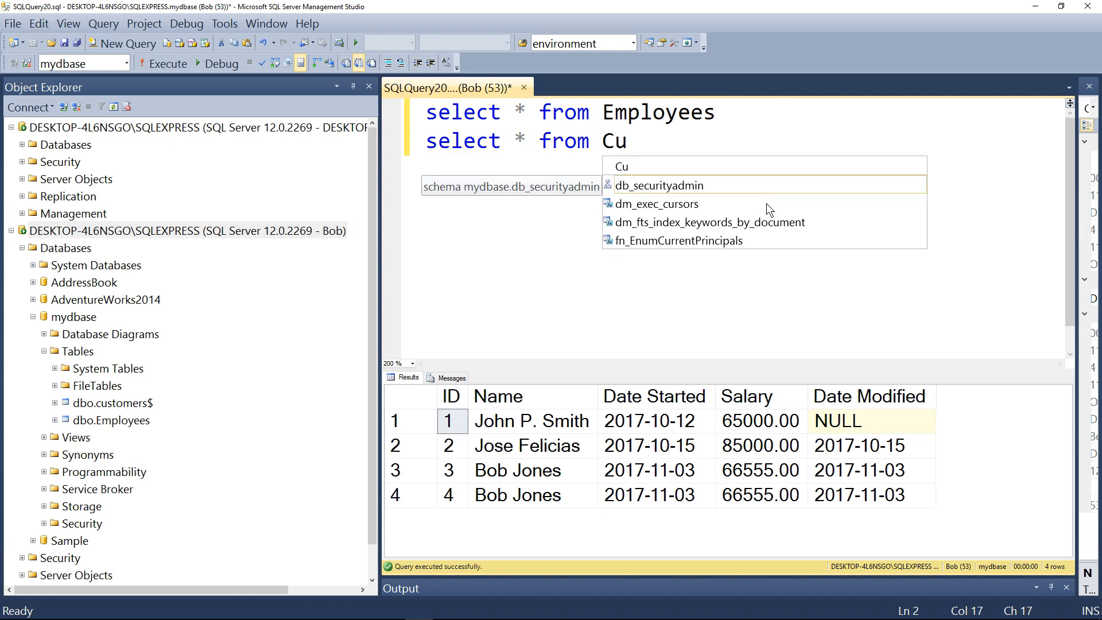
{"action": "type", "text": "st"}
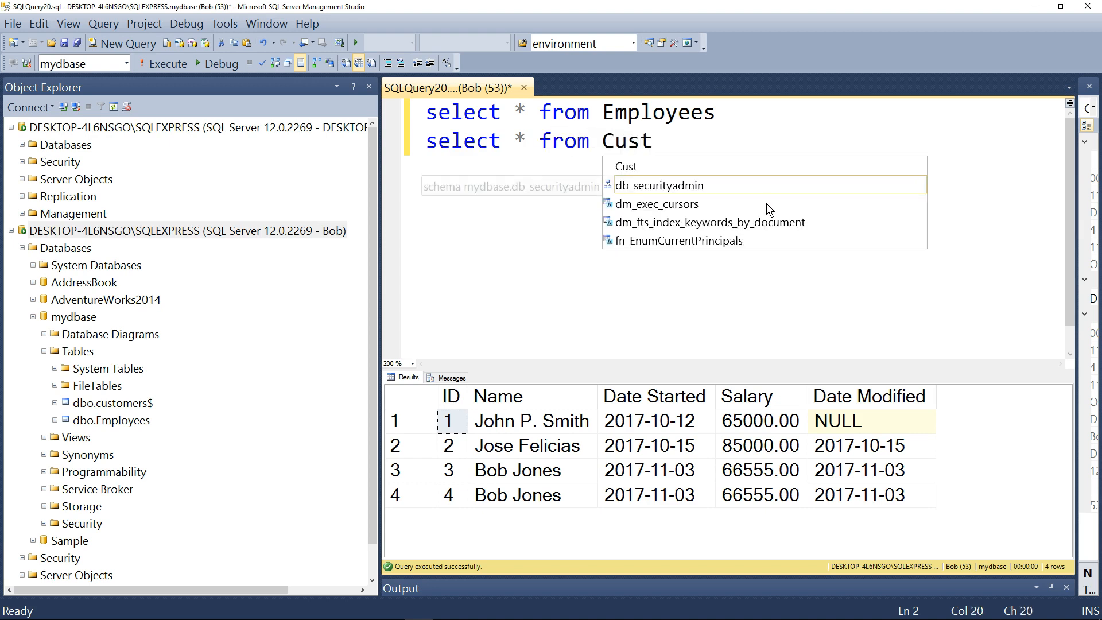
{"action": "type", "text": "omers"}
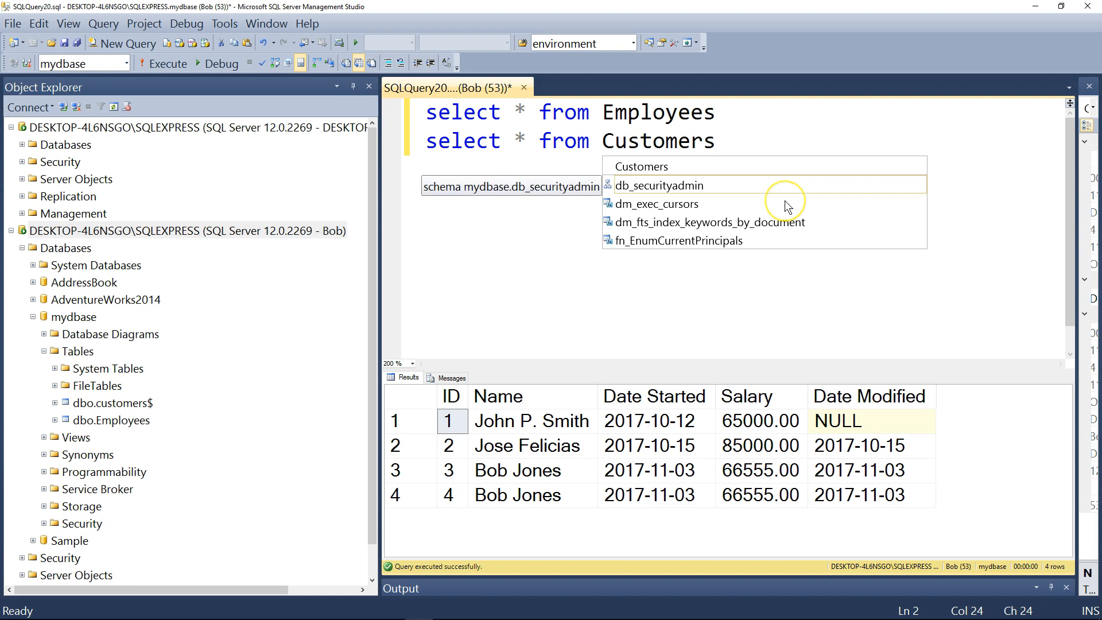
{"action": "type", "text": "$"}
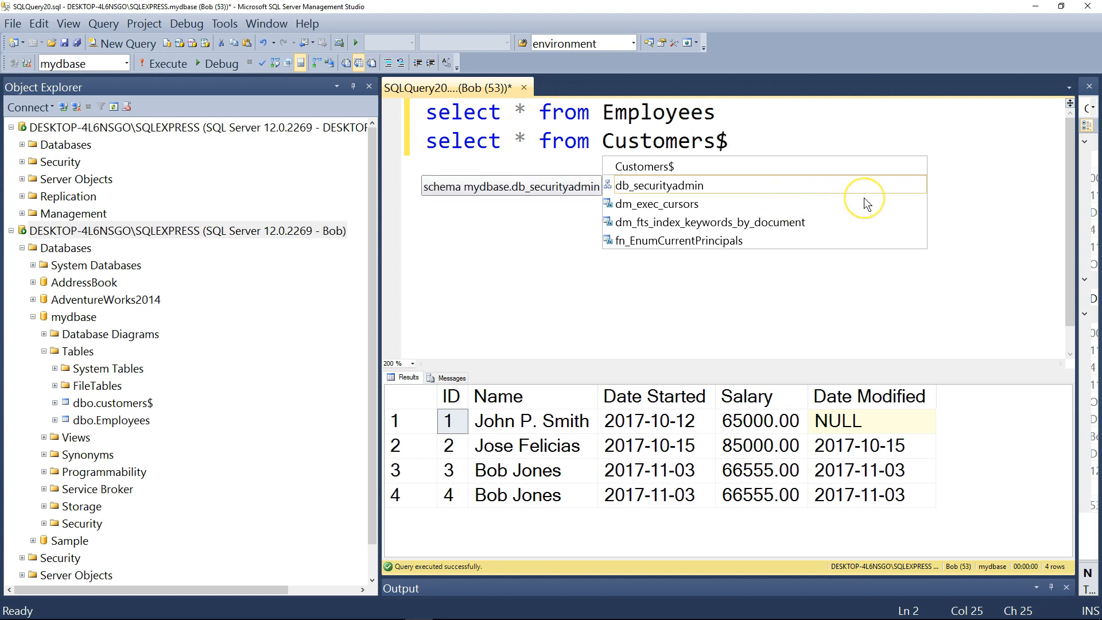
Execute only the statement "select * from Customers$" as the new login and read the returned message to its end
{"action": "left_click_drag", "start_coordinate": [746, 141], "coordinate": [402, 151]}
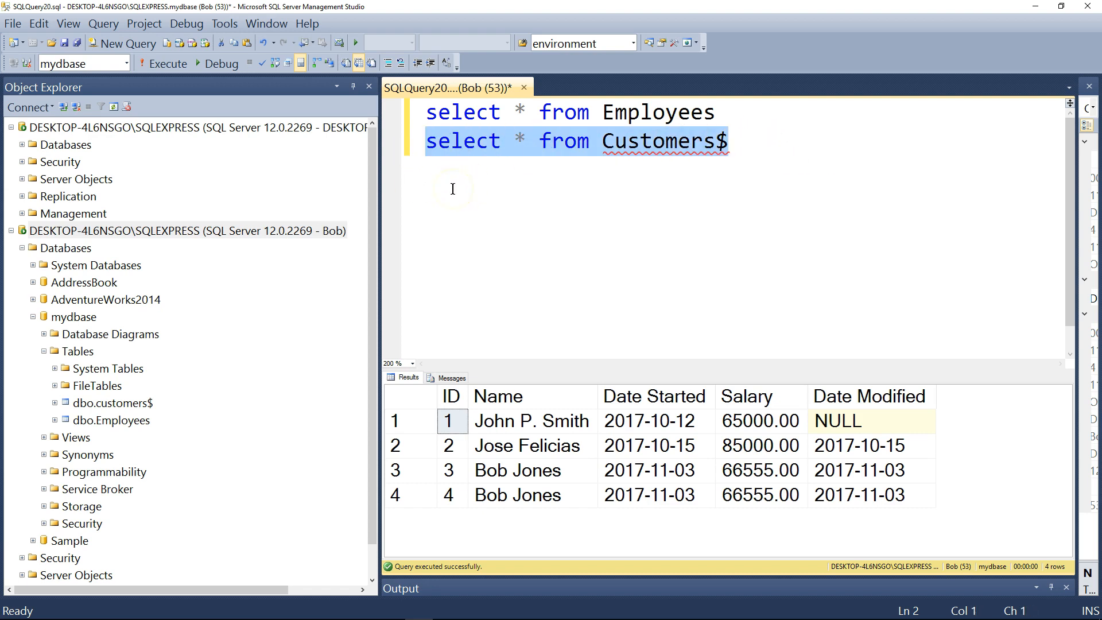
{"action": "left_click", "coordinate": [158, 61]}
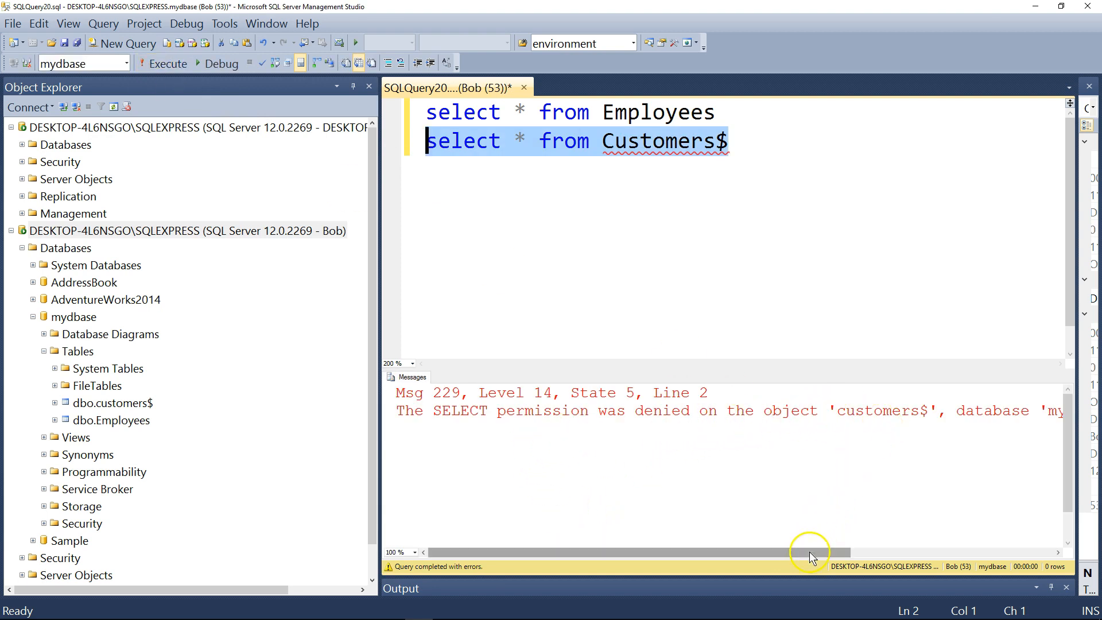
{"action": "left_click_drag", "start_coordinate": [806, 553], "coordinate": [997, 543]}
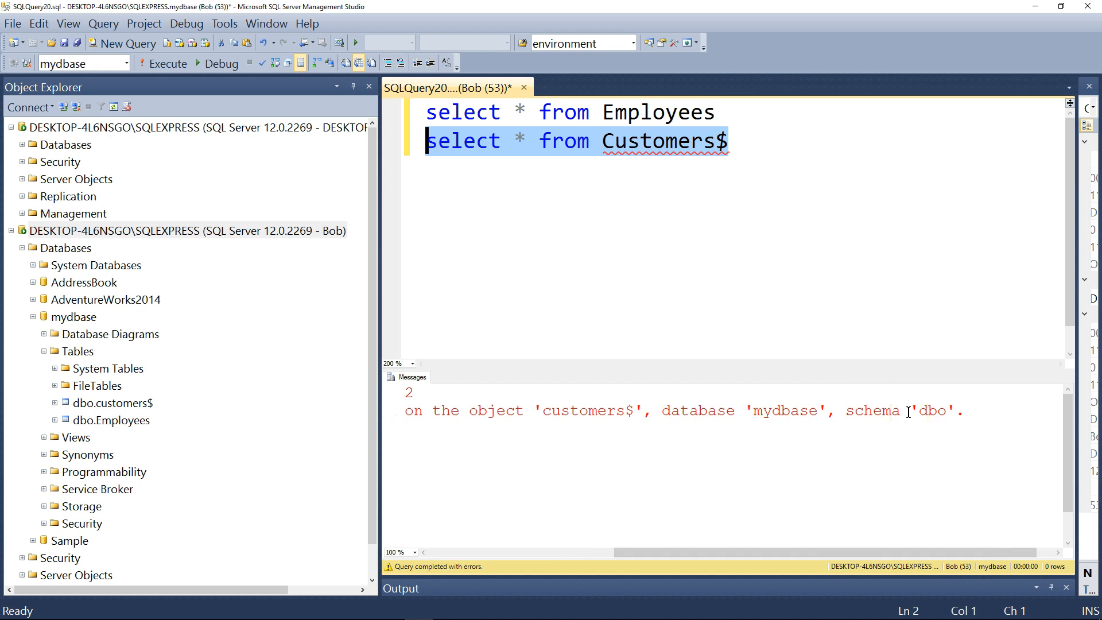
{"action": "left_click_drag", "start_coordinate": [384, 209], "coordinate": [369, 210]}
{"action": "left_click", "coordinate": [766, 148]}
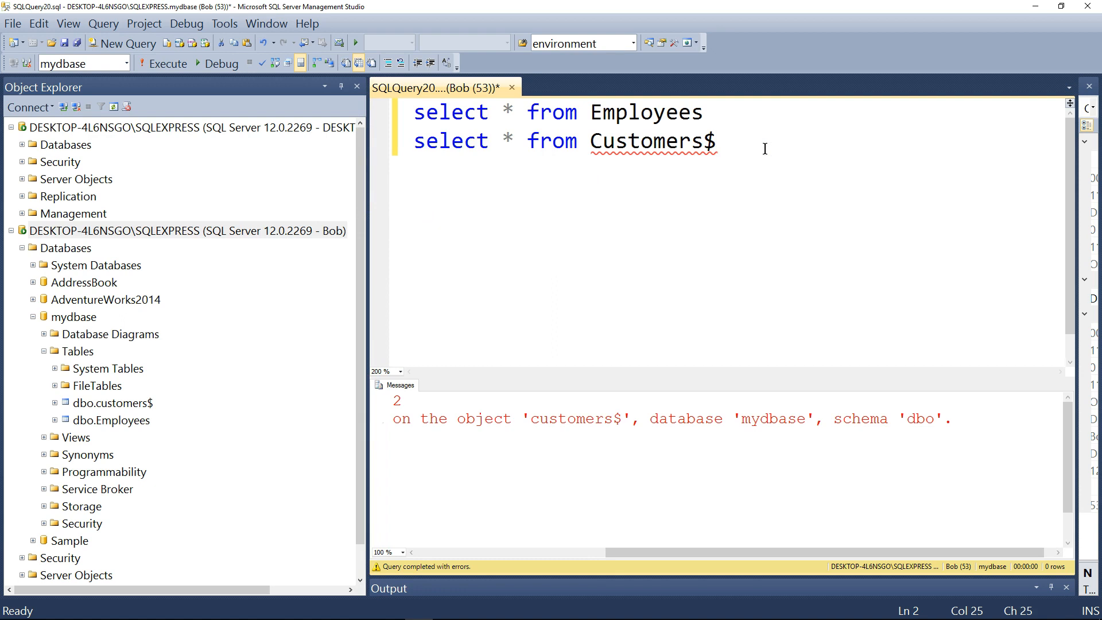
{"action": "left_click", "coordinate": [738, 141]}
{"action": "key", "text": "ctrl+shift+Home"}
{"action": "left_click", "coordinate": [718, 148]}
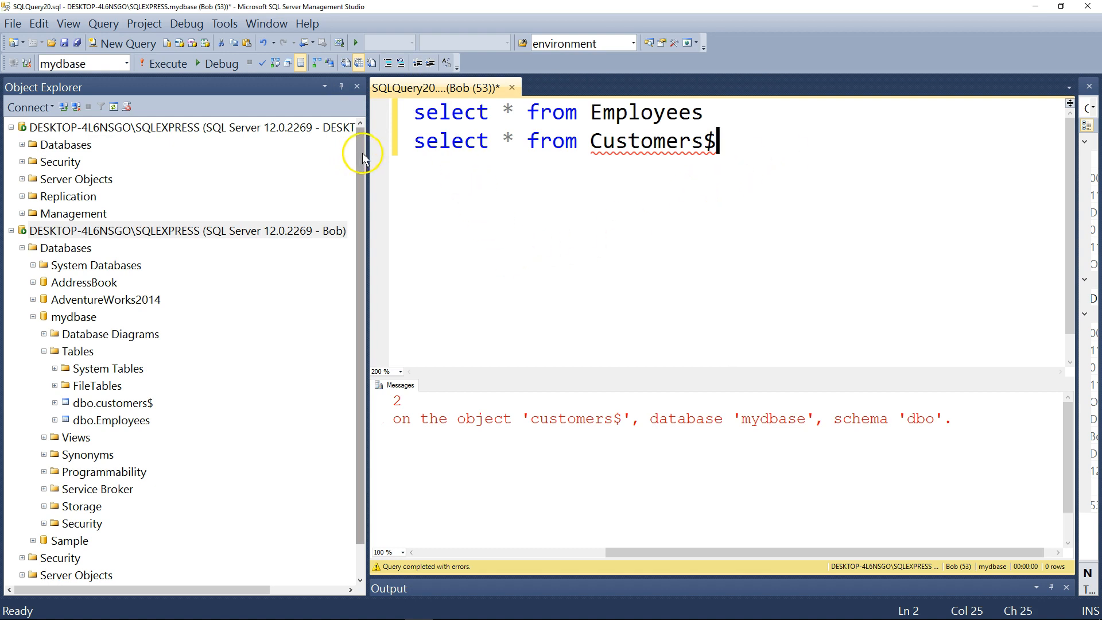
{"action": "left_click_drag", "start_coordinate": [368, 157], "coordinate": [381, 166]}
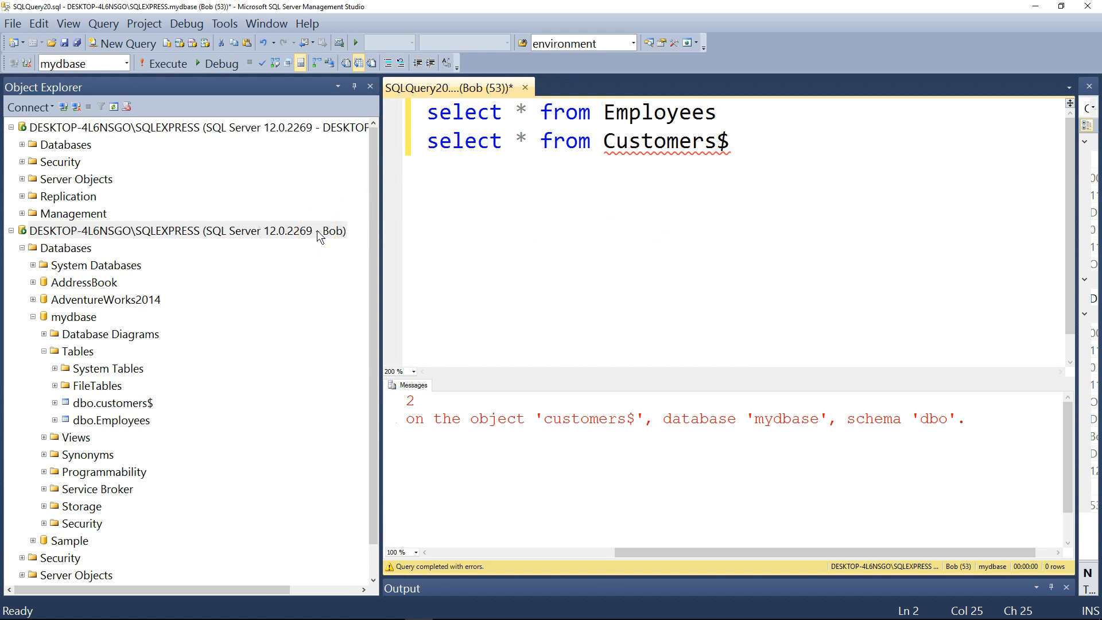
{"action": "left_click", "coordinate": [670, 141]}
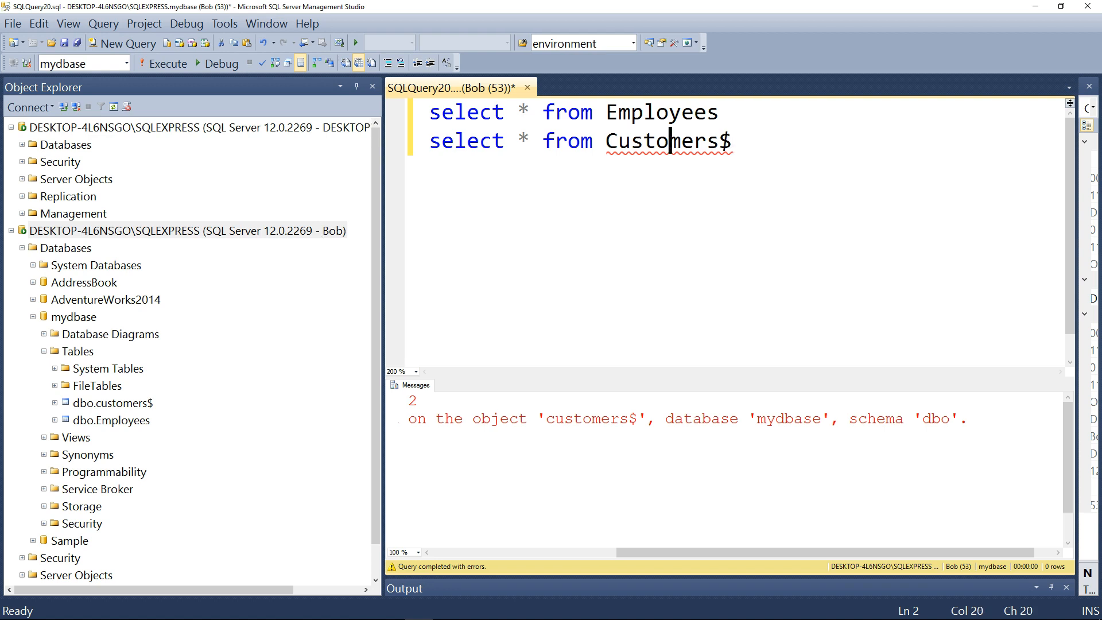